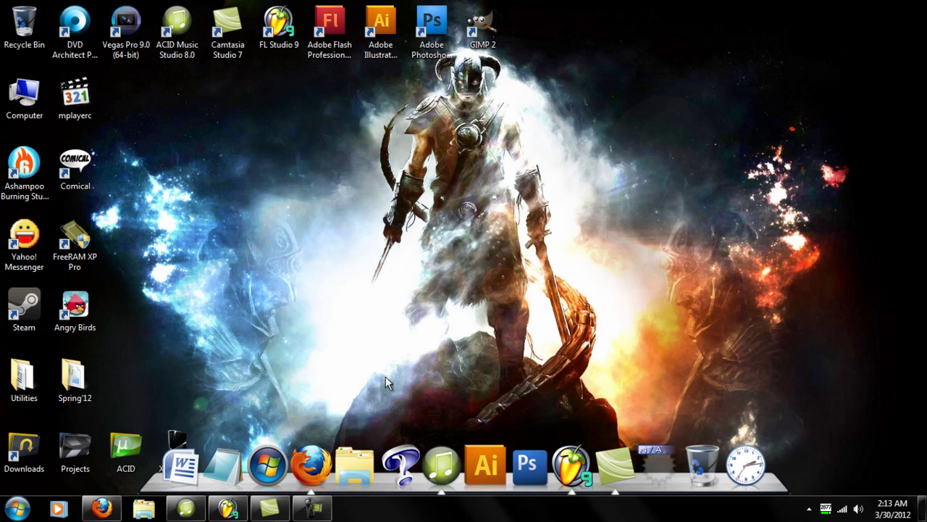
# Switch to Firefox and close the "is fruity loops a daw" search tab
pyautogui.click(112, 508)
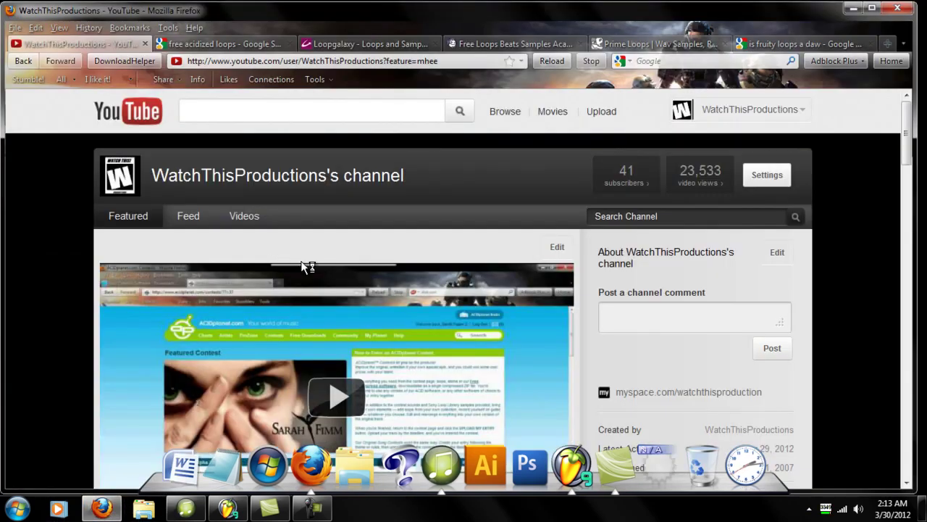
pyautogui.click(870, 44)
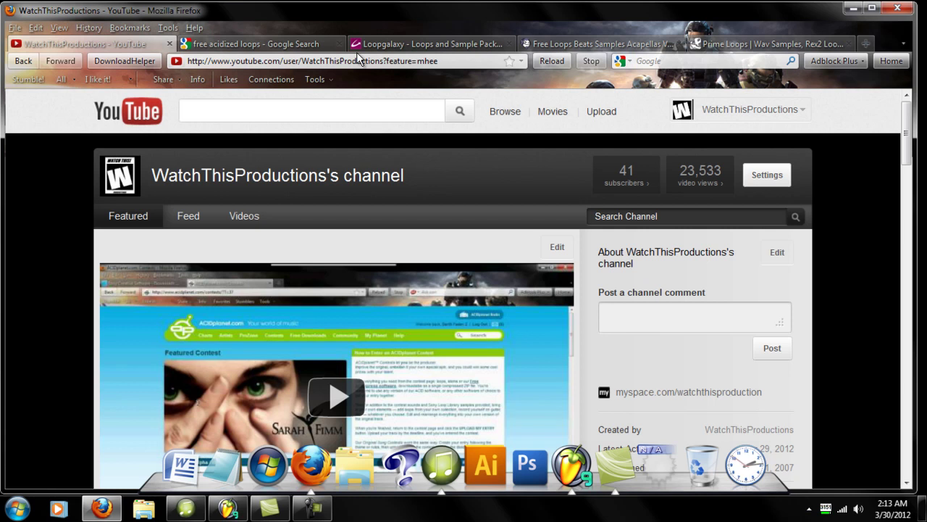
# Review the Google search results for "free acidized loops", highlighting the search phrase
pyautogui.click(273, 42)
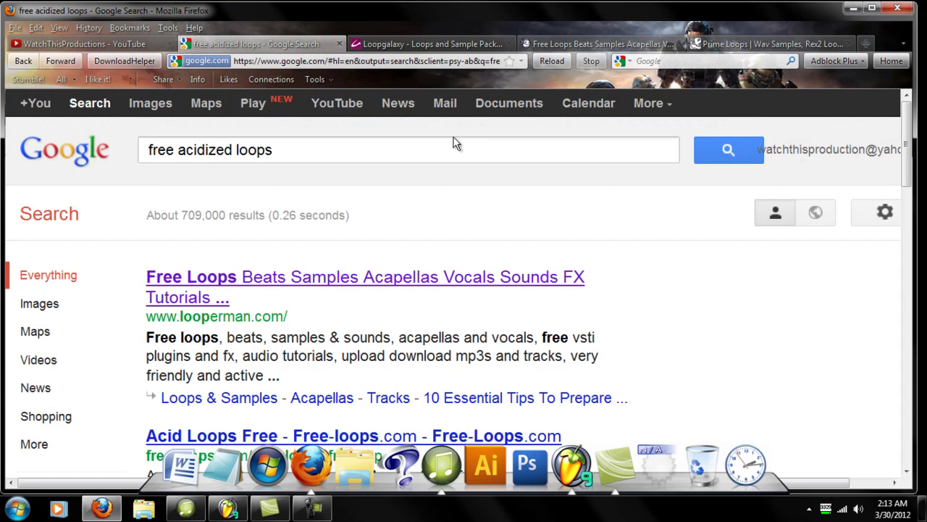
pyautogui.moveTo(302, 159); pyautogui.dragTo(123, 150)
pyautogui.click(263, 167)
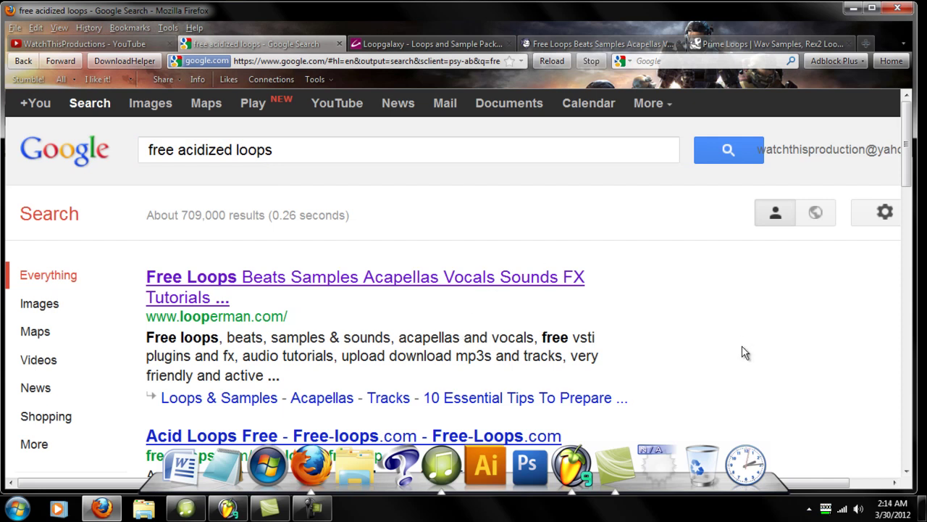
pyautogui.scroll(-3, 734, 343)
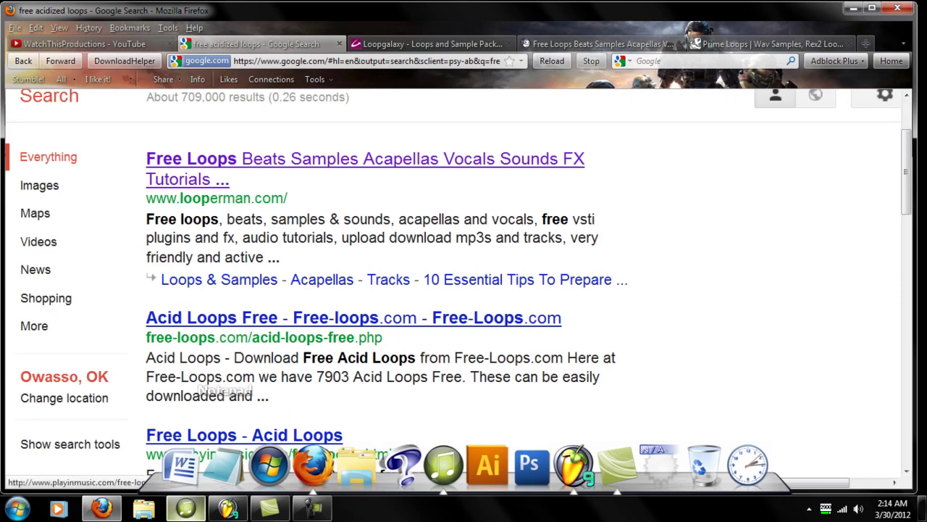
# Switch to ACID Music Studio to view the CHillDnB1.acd project, then return to the loop search results
pyautogui.click(441, 463)
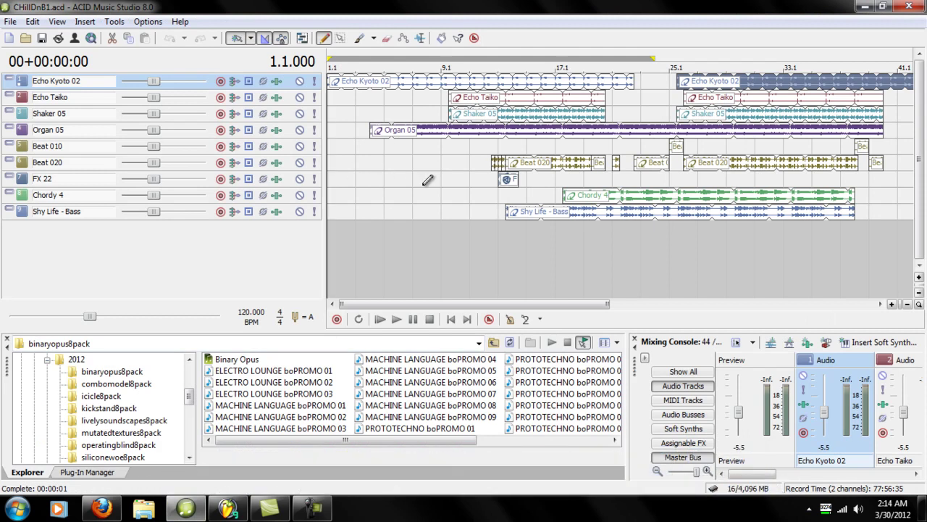
pyautogui.click(861, 7)
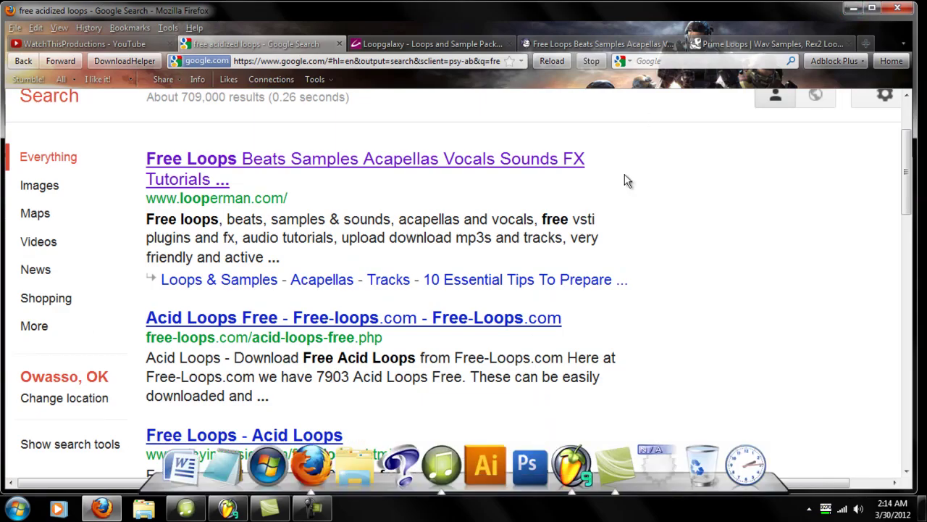
pyautogui.moveTo(635, 194)
pyautogui.scroll(3, 628, 204)
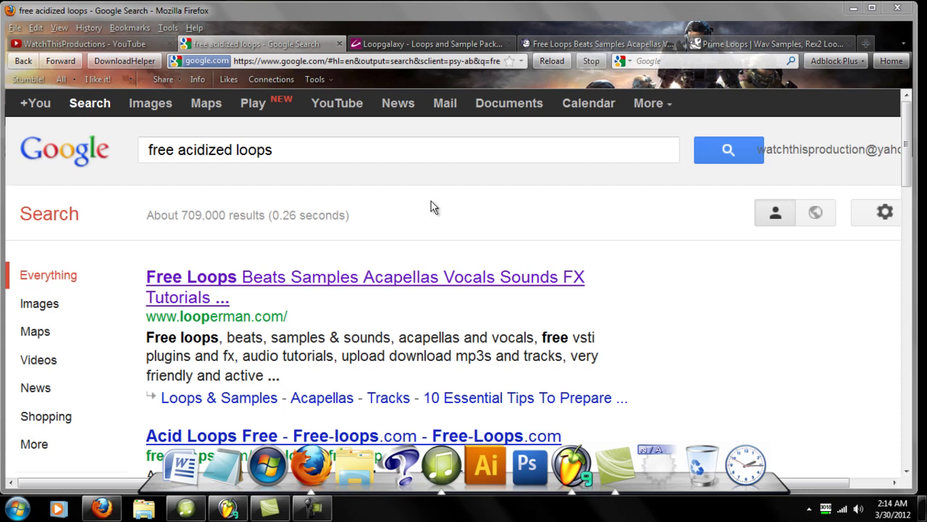
# Look through the open Loopgalaxy, Looperman and Prime Loops home pages
pyautogui.click(443, 44)
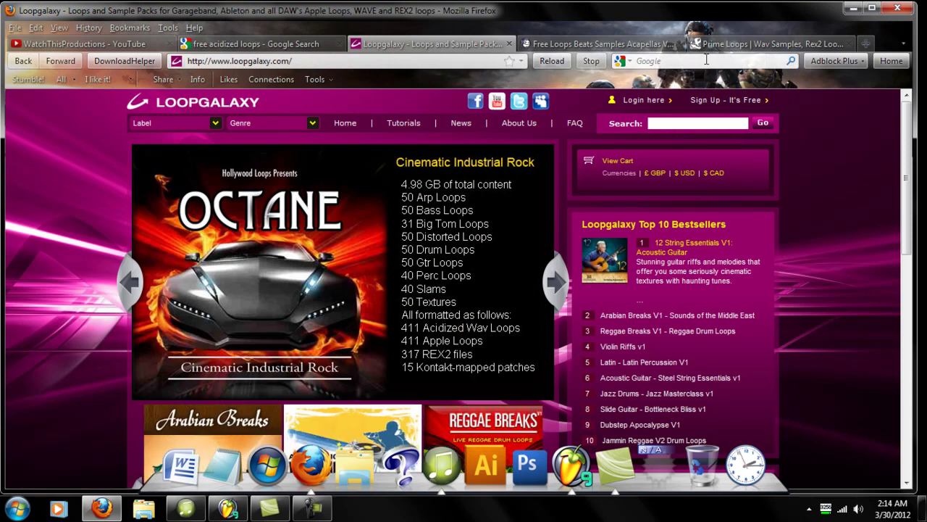
pyautogui.click(640, 42)
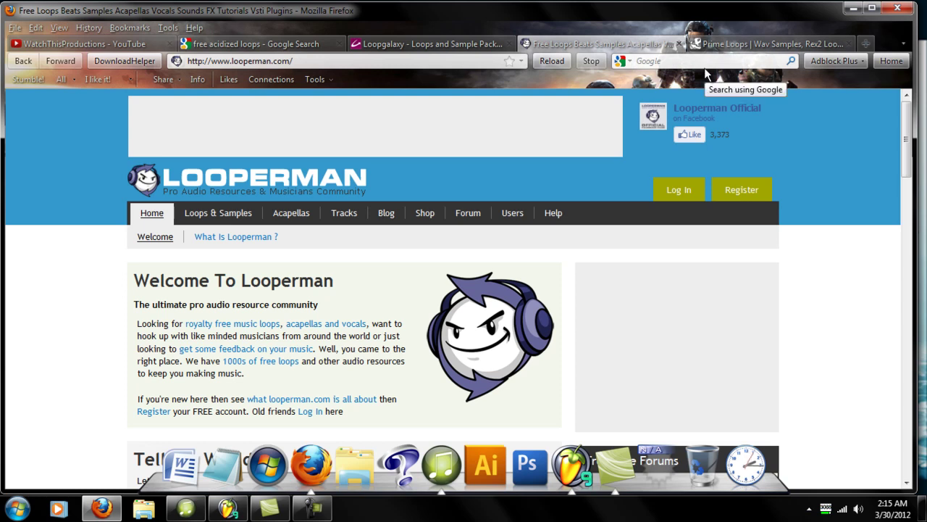
pyautogui.click(743, 46)
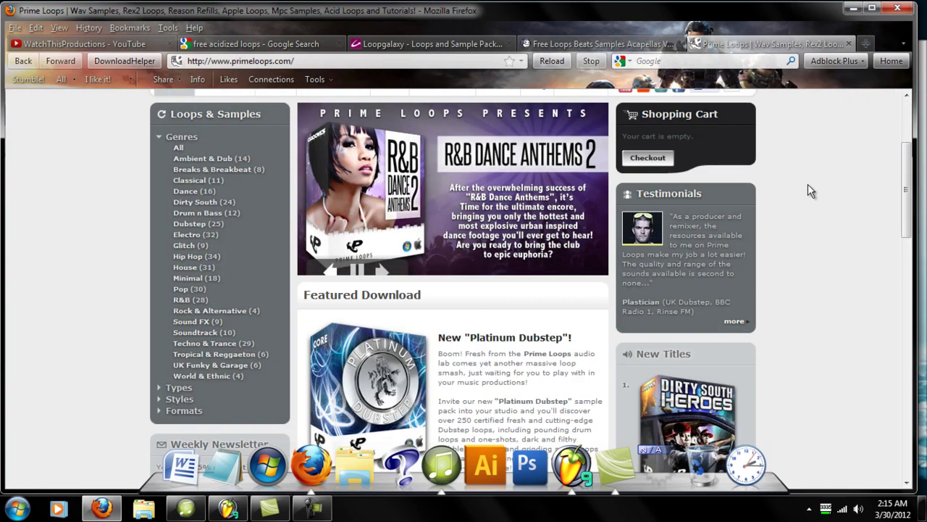
pyautogui.scroll(1, 808, 191)
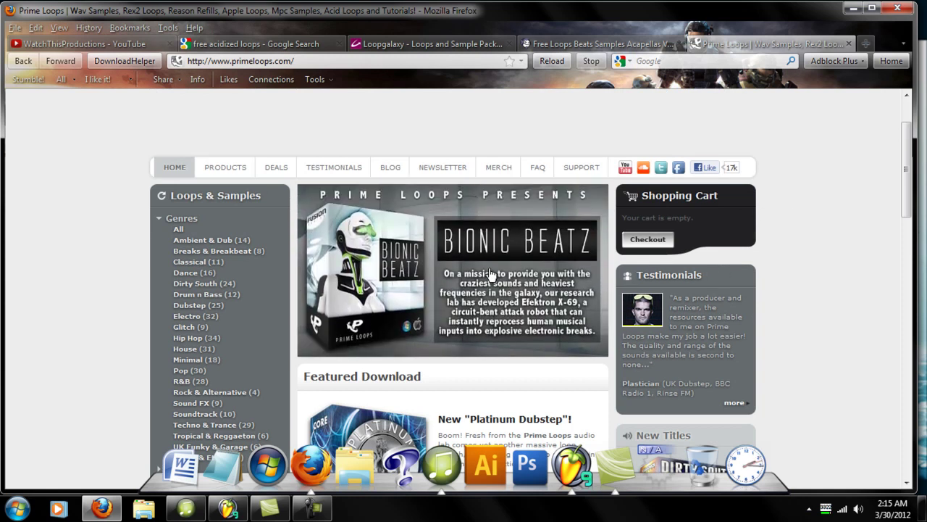
pyautogui.scroll(-1, 490, 286)
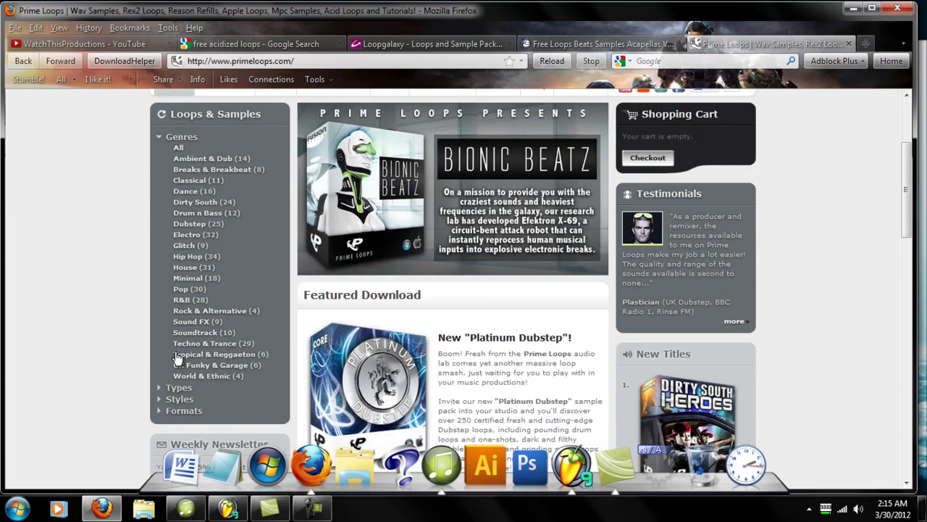
# Open the Drum n Bass genre on Prime Loops and look through its sample packs, including The Temple Of Breaks
pyautogui.click(213, 214)
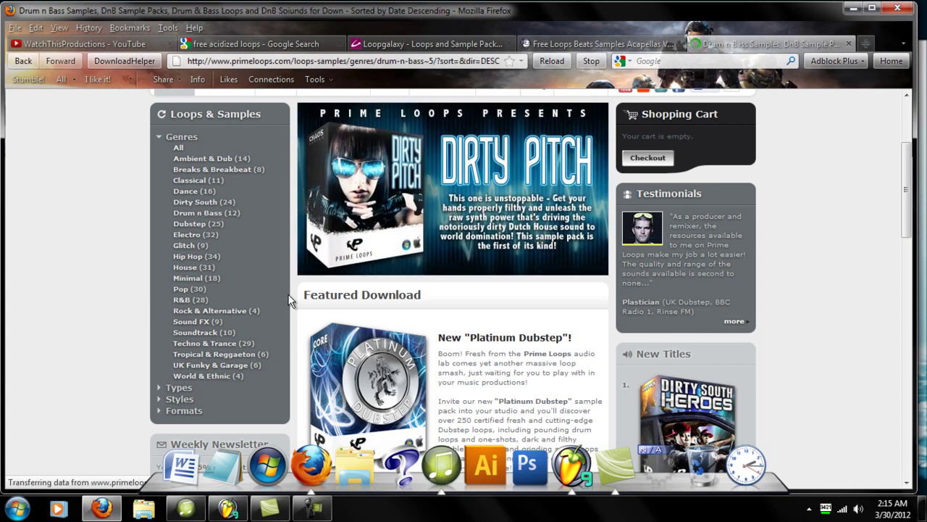
pyautogui.scroll(-4, 446, 304)
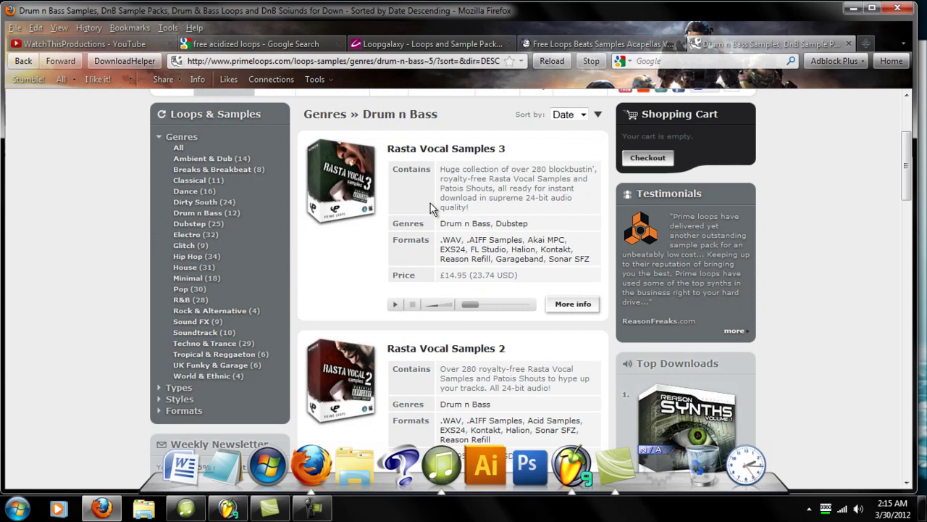
pyautogui.scroll(-4, 380, 264)
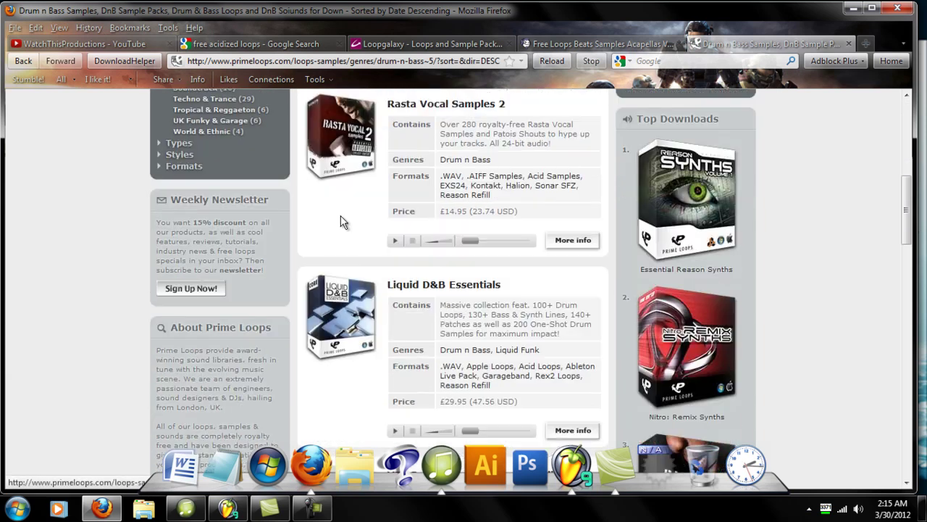
pyautogui.scroll(6, 342, 221)
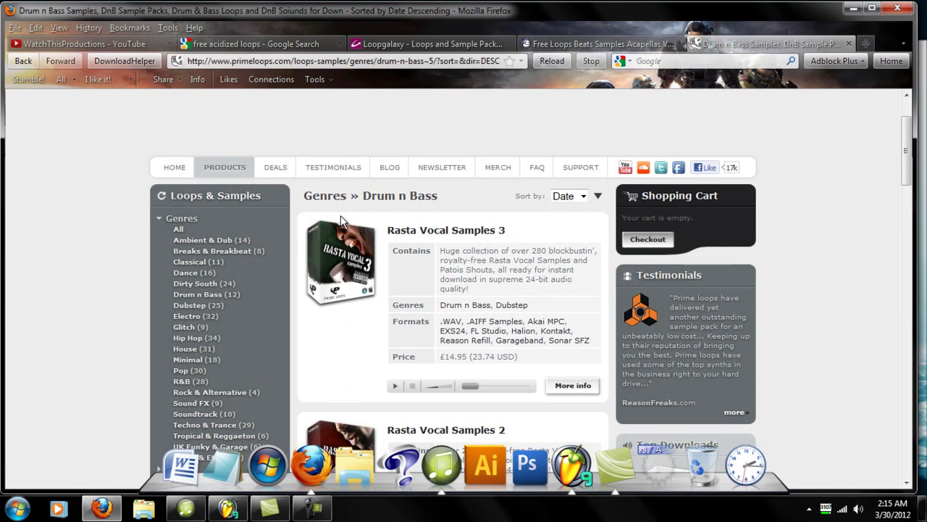
pyautogui.scroll(-15, 340, 215)
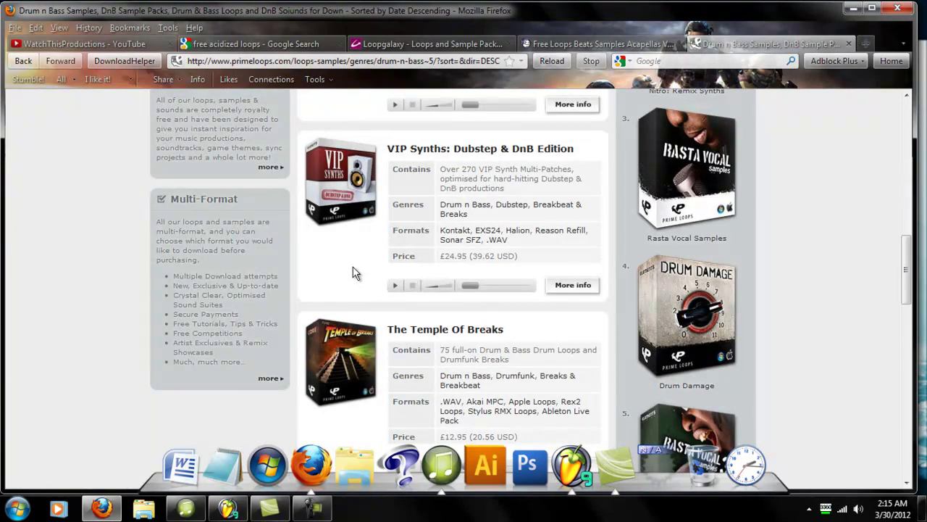
pyautogui.scroll(-2, 352, 271)
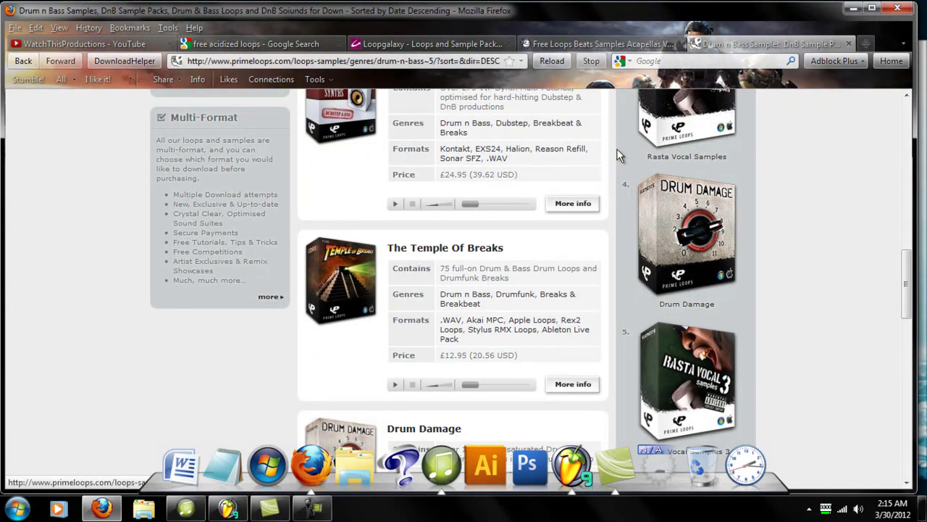
pyautogui.scroll(-2, 554, 161)
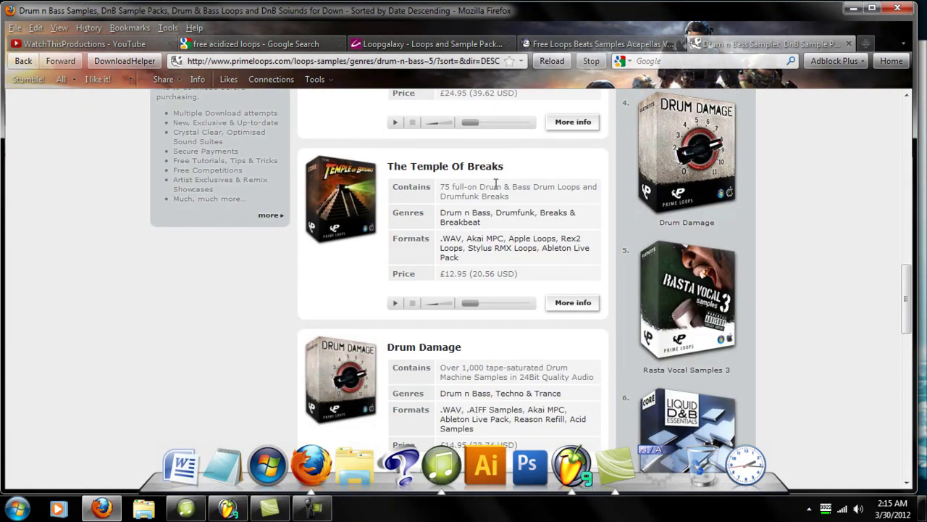
pyautogui.moveTo(505, 173); pyautogui.dragTo(394, 168)
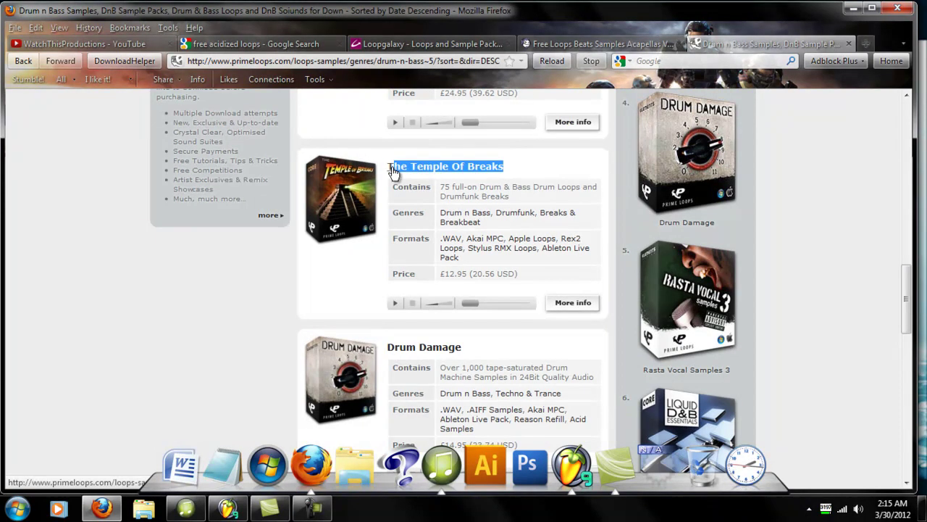
pyautogui.click(533, 166)
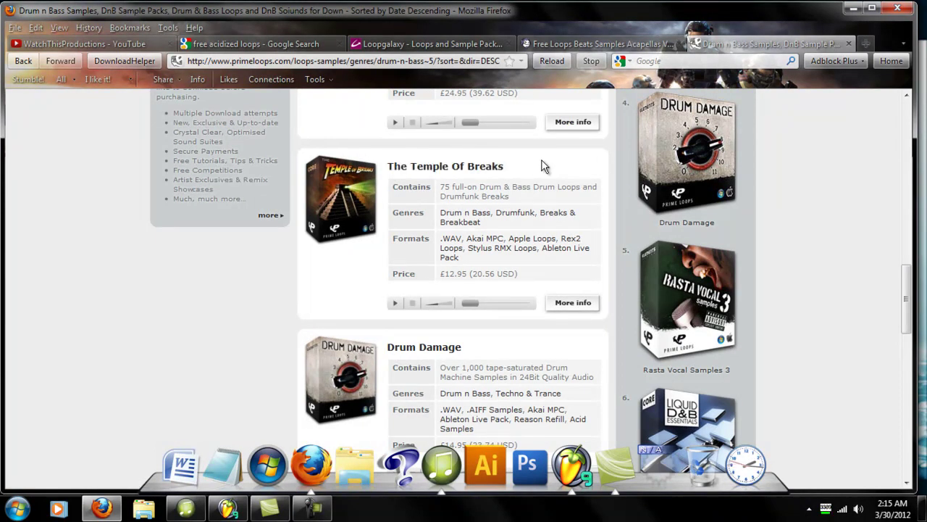
pyautogui.scroll(-10, 544, 166)
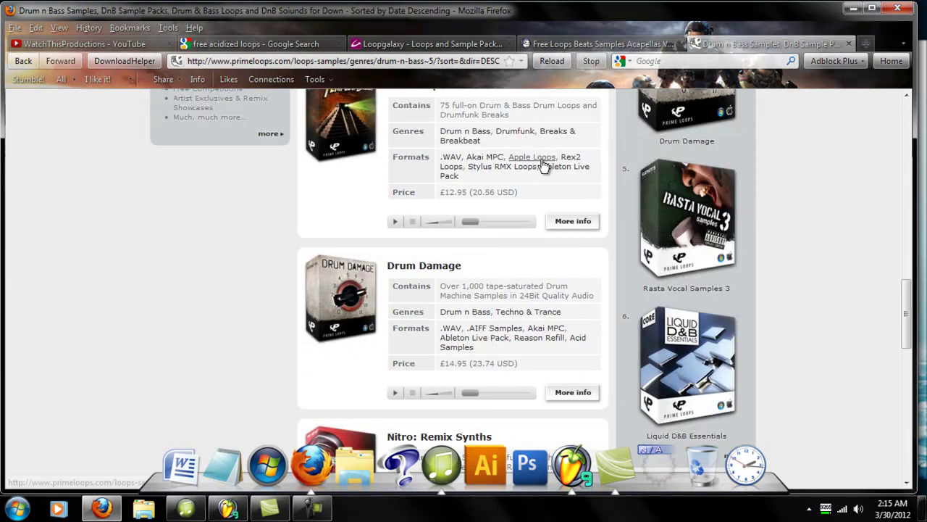
pyautogui.scroll(-8, 545, 166)
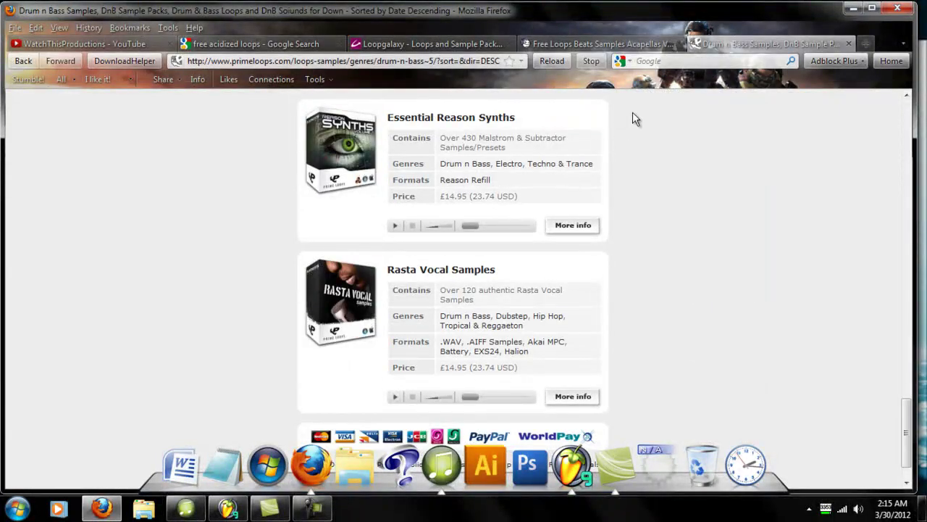
# Close the Prime Loops, Looperman and Loopgalaxy tabs
pyautogui.click(845, 43)
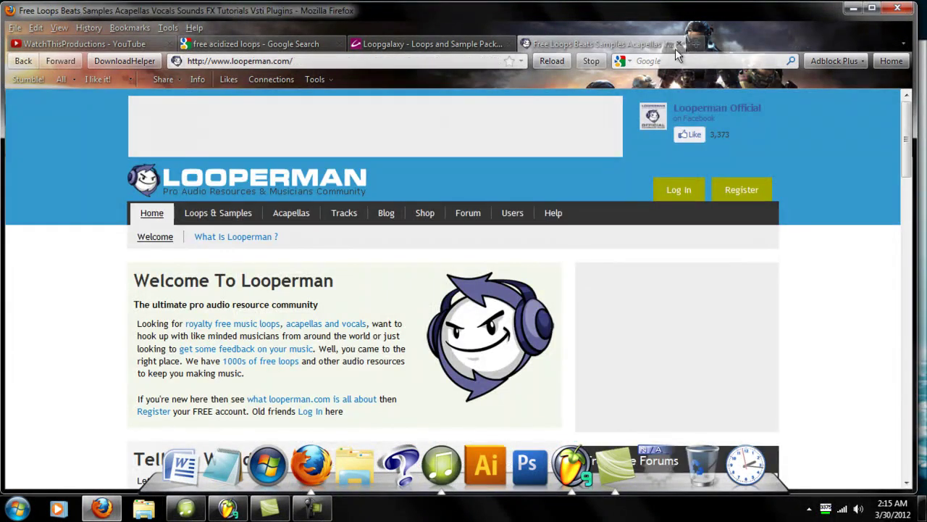
pyautogui.click(680, 44)
pyautogui.click(509, 44)
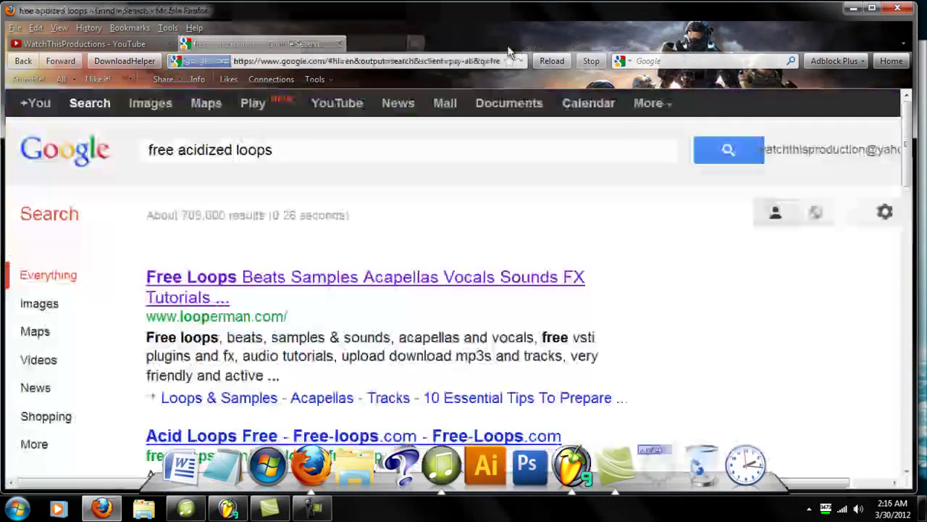
pyautogui.click(333, 62)
pyautogui.write('www.ac')
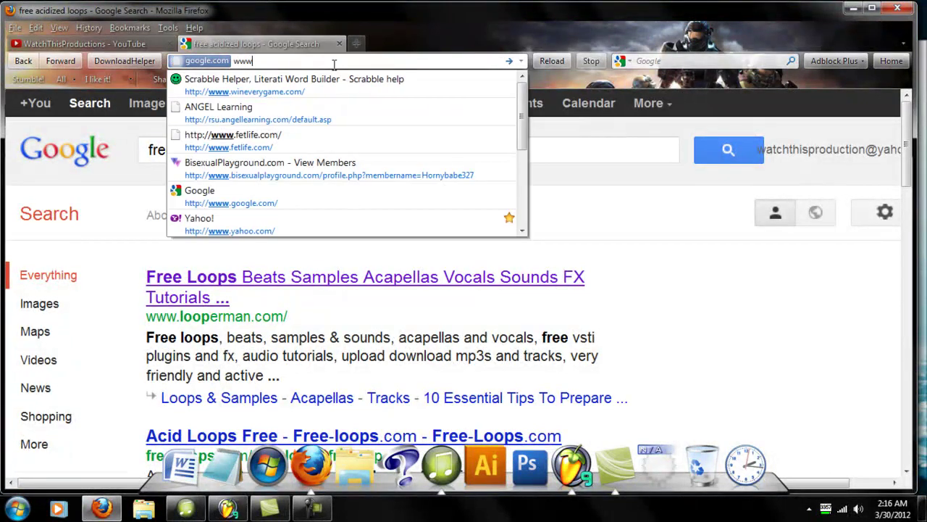
pyautogui.press('Down')
pyautogui.press('Down')
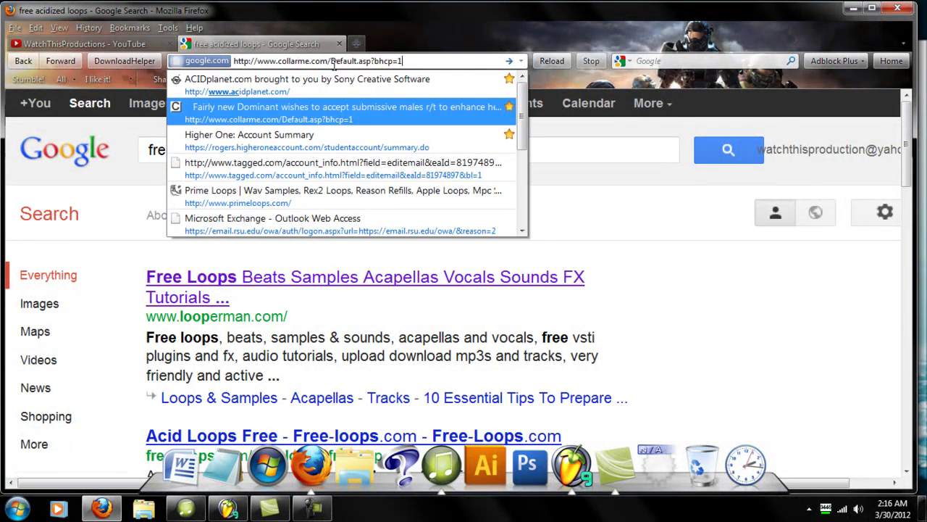
pyautogui.press('Escape')
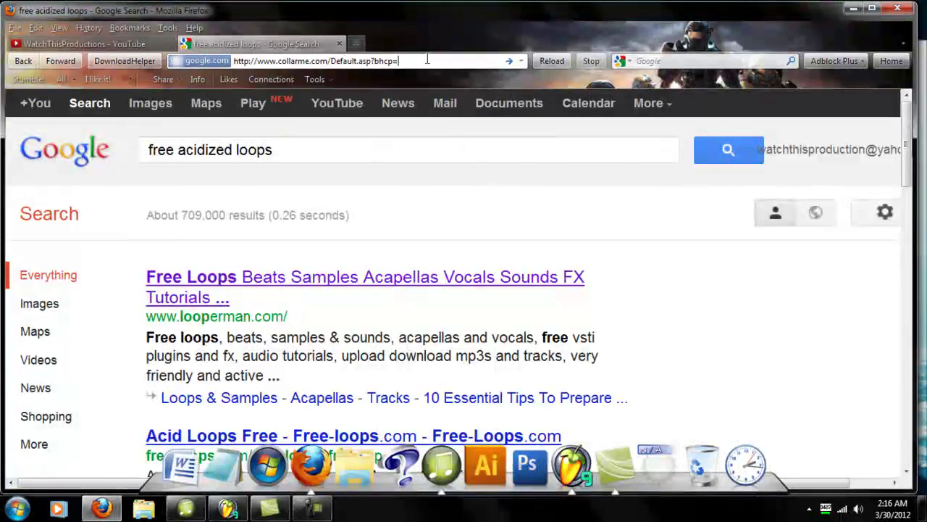
pyautogui.click(431, 61)
pyautogui.write('www.aicd')
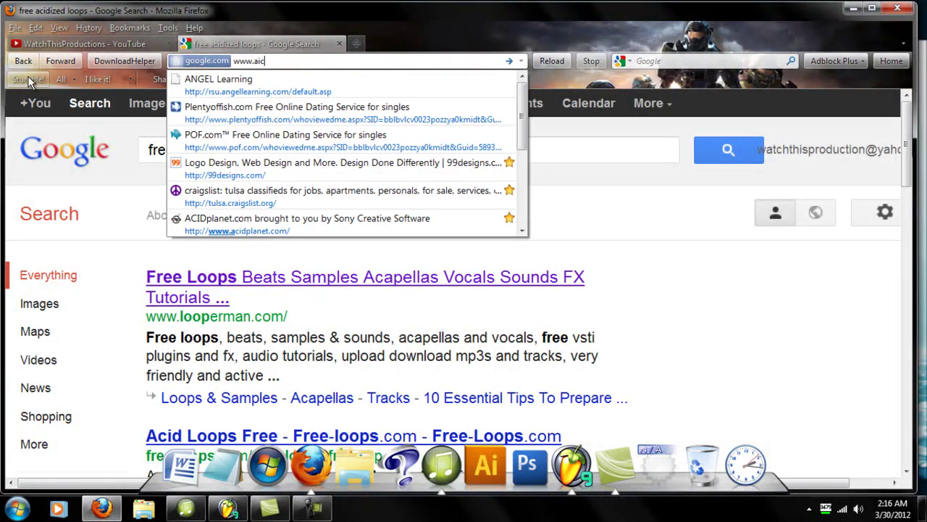
pyautogui.press('BackSpace')
pyautogui.press('BackSpace')
pyautogui.press('BackSpace')
pyautogui.write('cis')
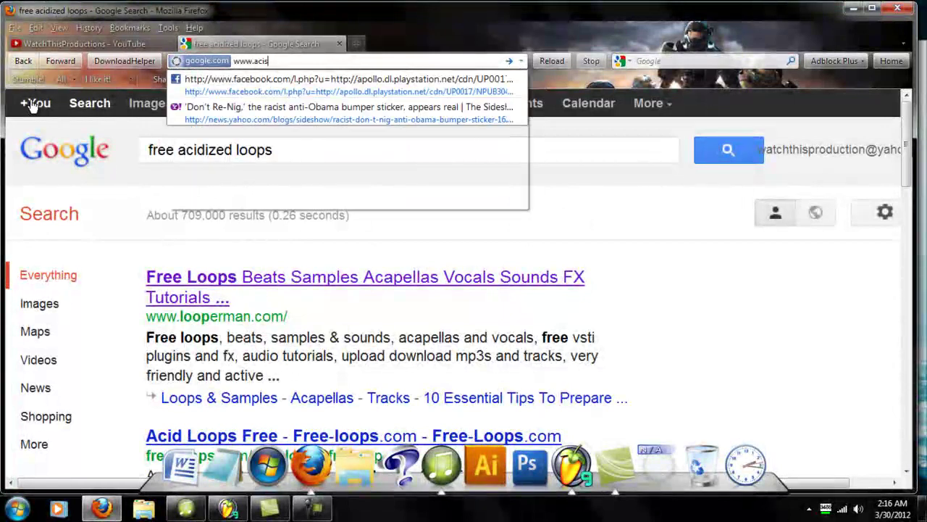
pyautogui.press('BackSpace')
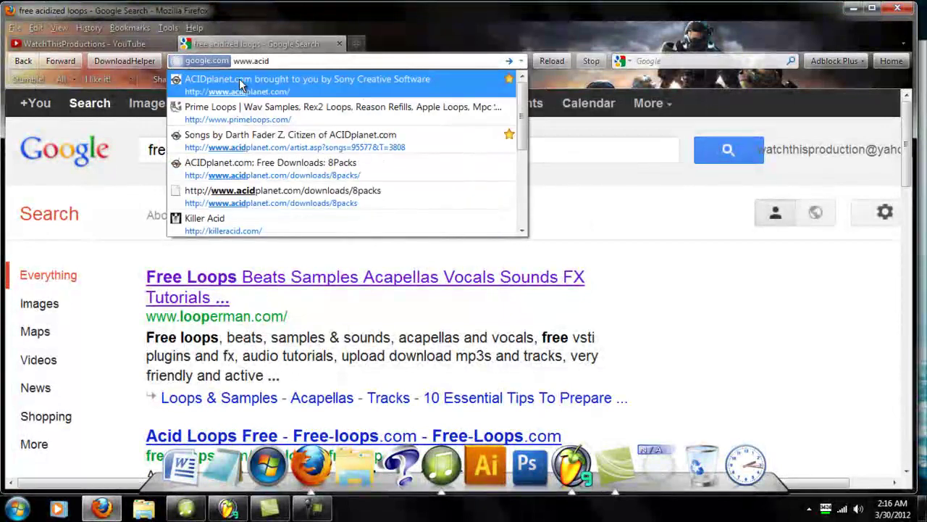
pyautogui.click(240, 79)
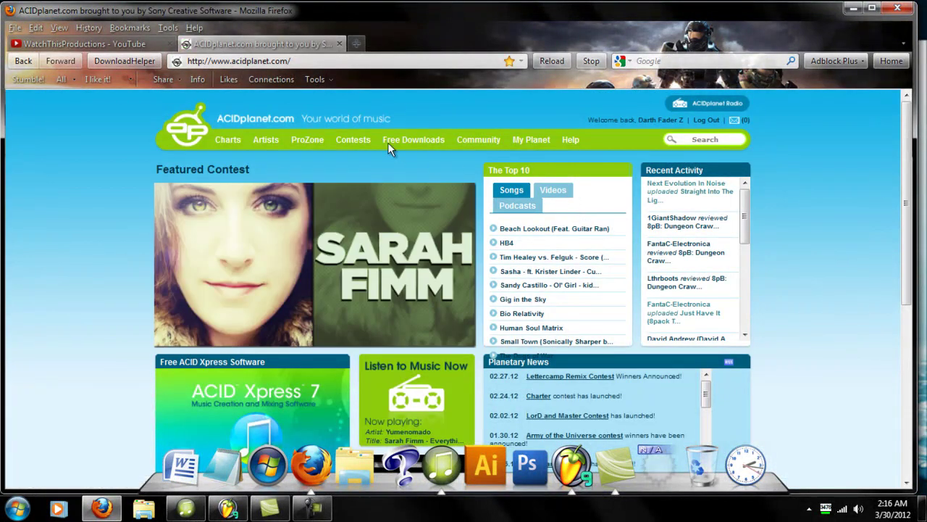
# View the entries available under Free Downloads and Contests on the ACIDplanet home page
pyautogui.moveTo(387, 137)
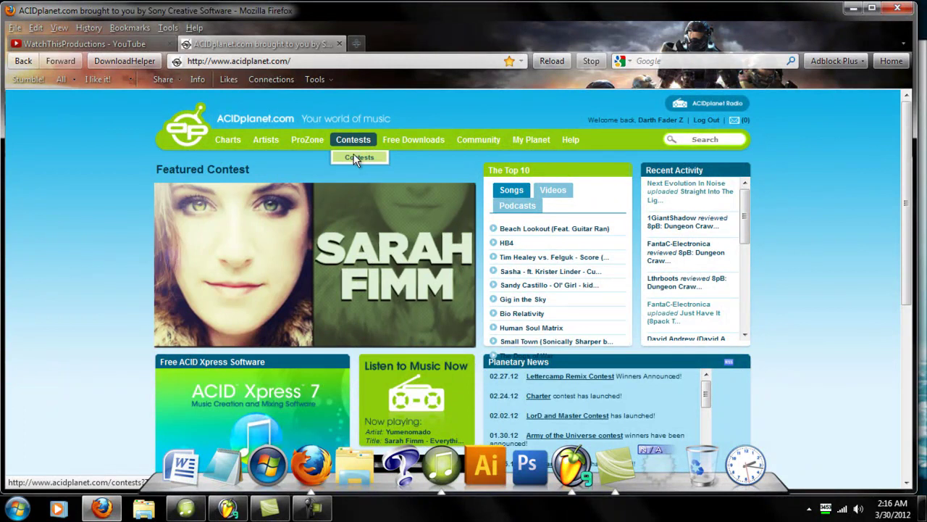
pyautogui.moveTo(417, 146)
pyautogui.moveTo(354, 141)
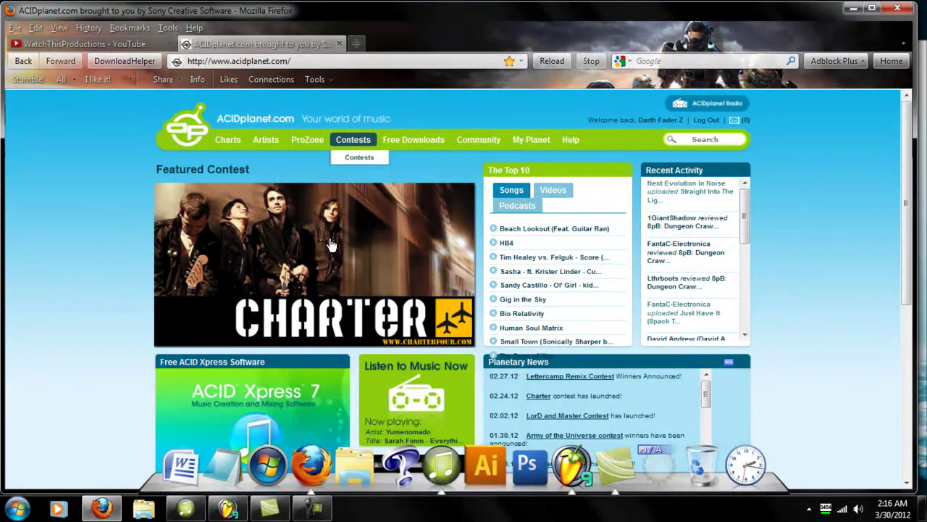
# Open the featured Charter remix contest page and look at its Contest Content download, charter_fenix.zip
pyautogui.click(346, 199)
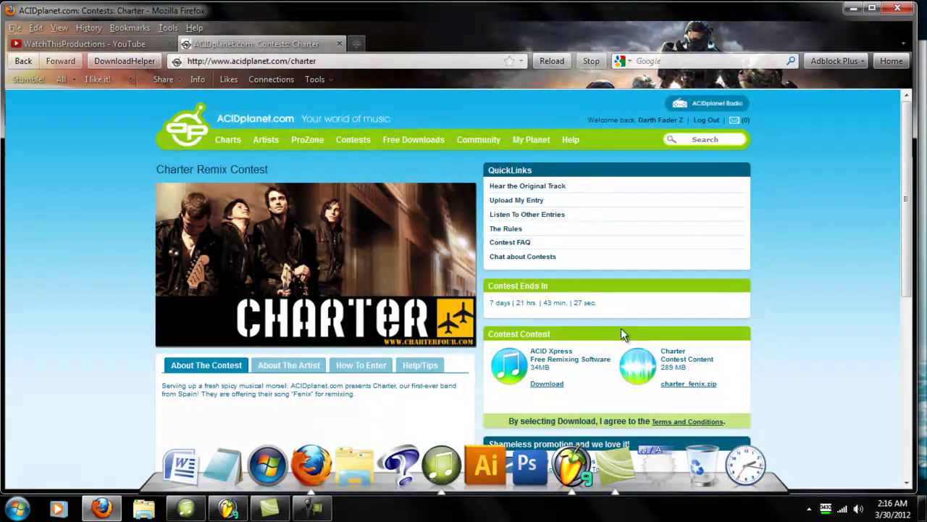
pyautogui.scroll(-2, 577, 275)
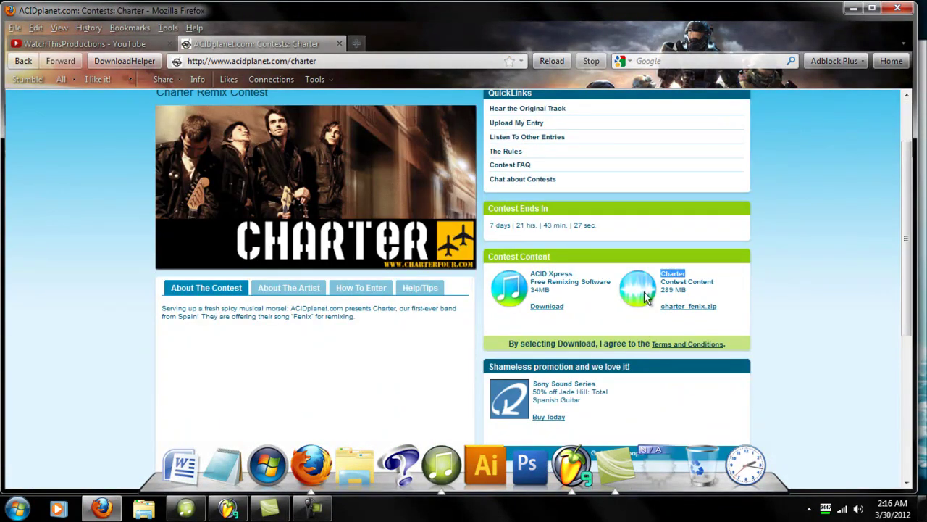
pyautogui.moveTo(729, 321); pyautogui.dragTo(651, 283)
pyautogui.scroll(2, 674, 281)
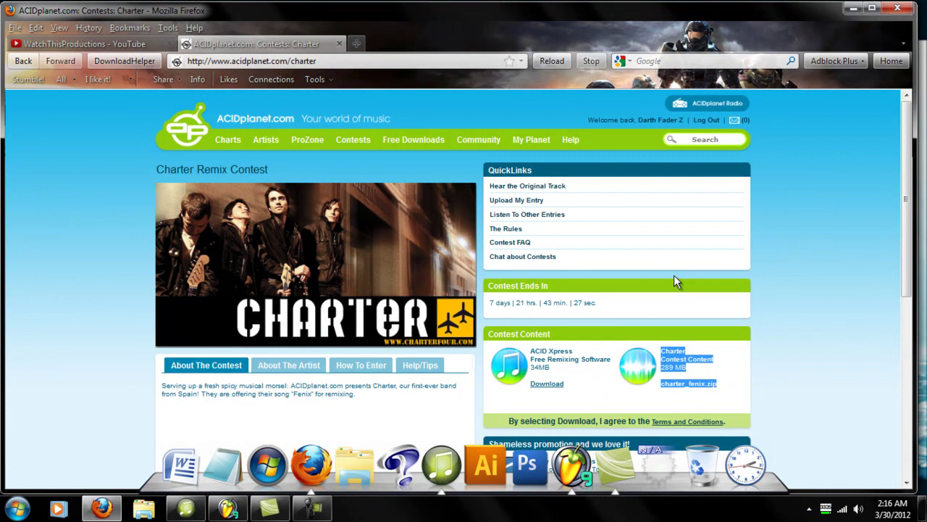
pyautogui.click(683, 285)
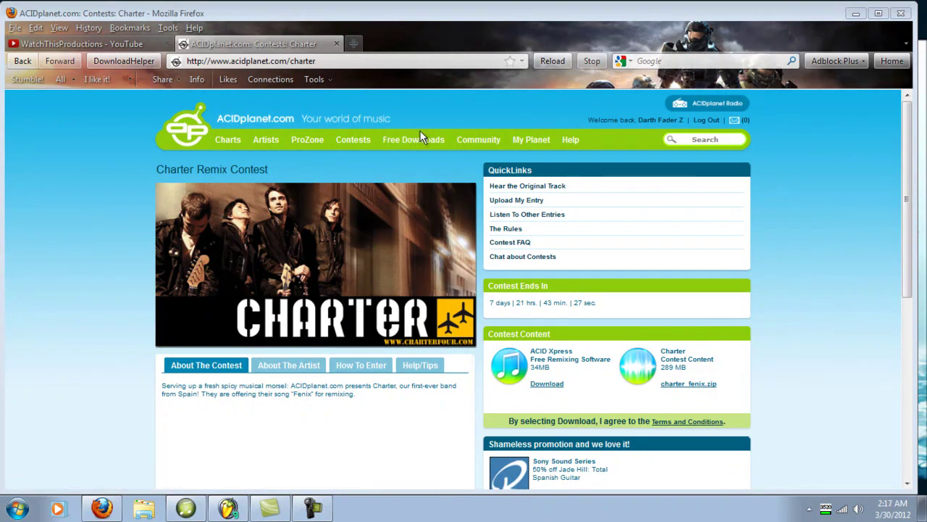
# Open the Free 8pack Loops page and look at this week's Combo Model 8pack and its download
pyautogui.moveTo(413, 140)
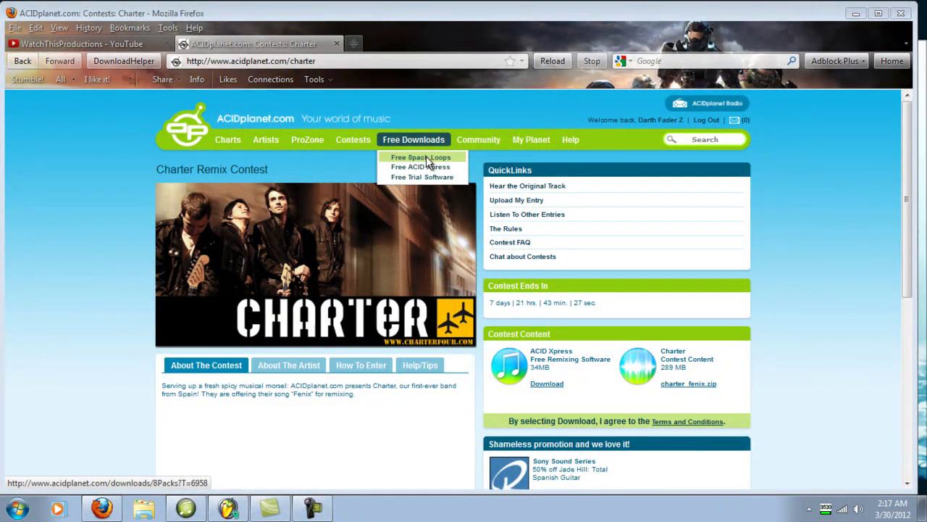
pyautogui.click(426, 155)
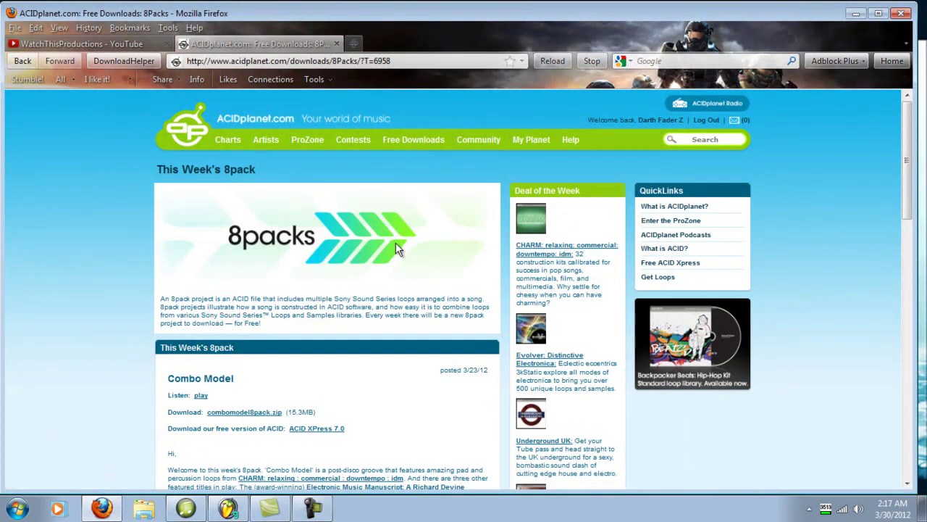
pyautogui.scroll(-2, 404, 257)
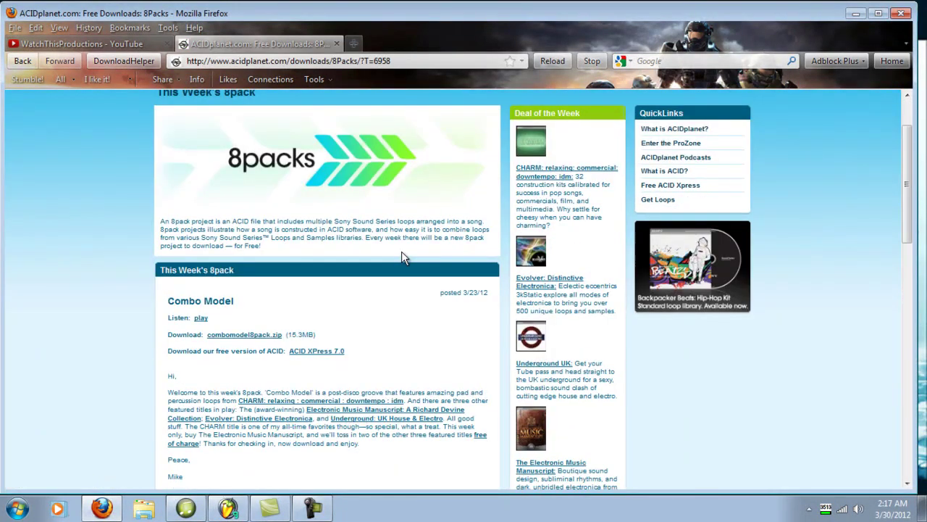
pyautogui.click(262, 336)
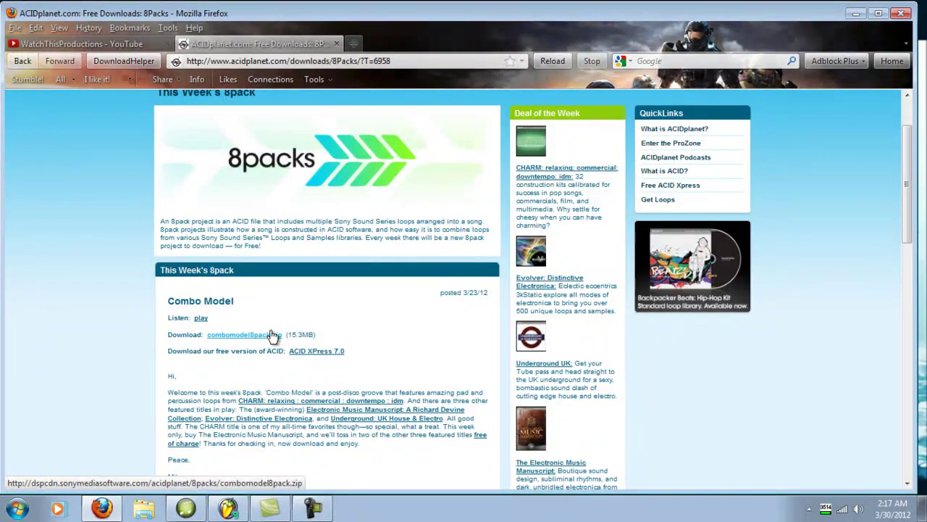
pyautogui.scroll(2, 282, 329)
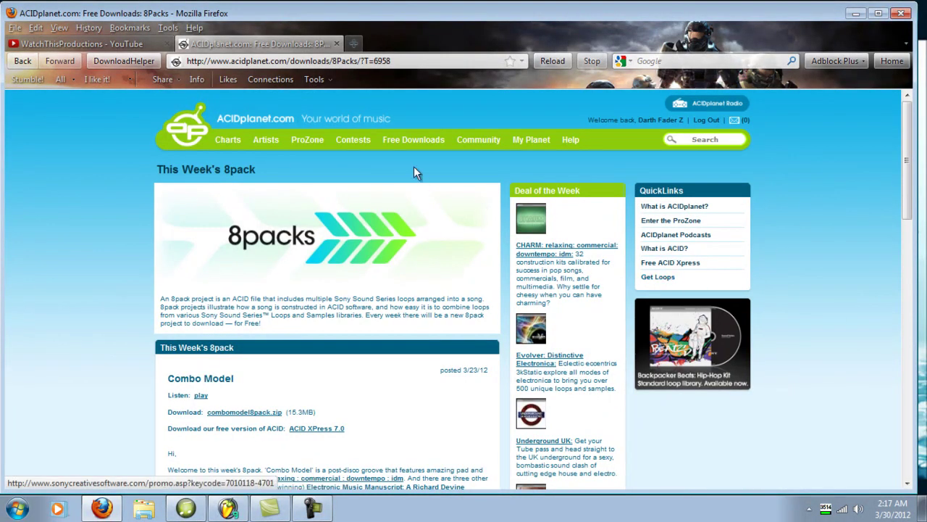
# Open the Free ACID Xpress page and look at the A Pack of 8packs! offer
pyautogui.moveTo(416, 142)
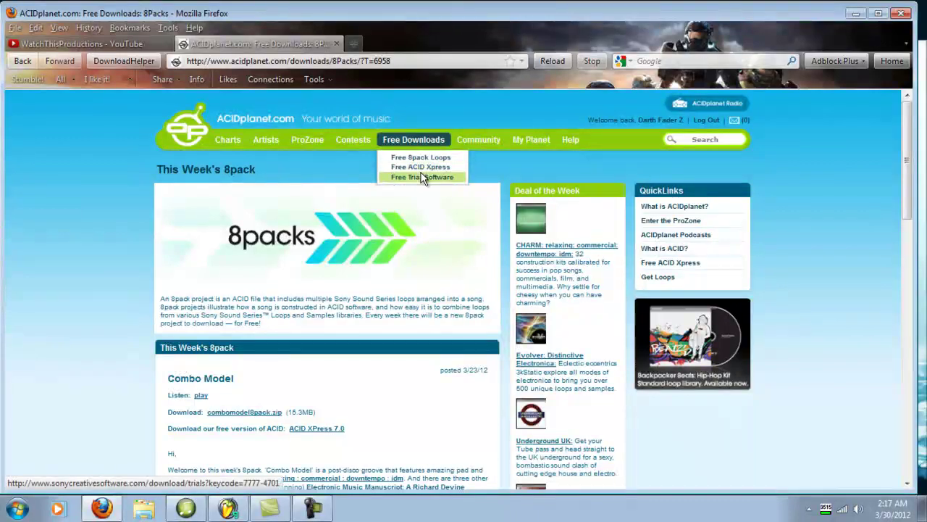
pyautogui.click(428, 166)
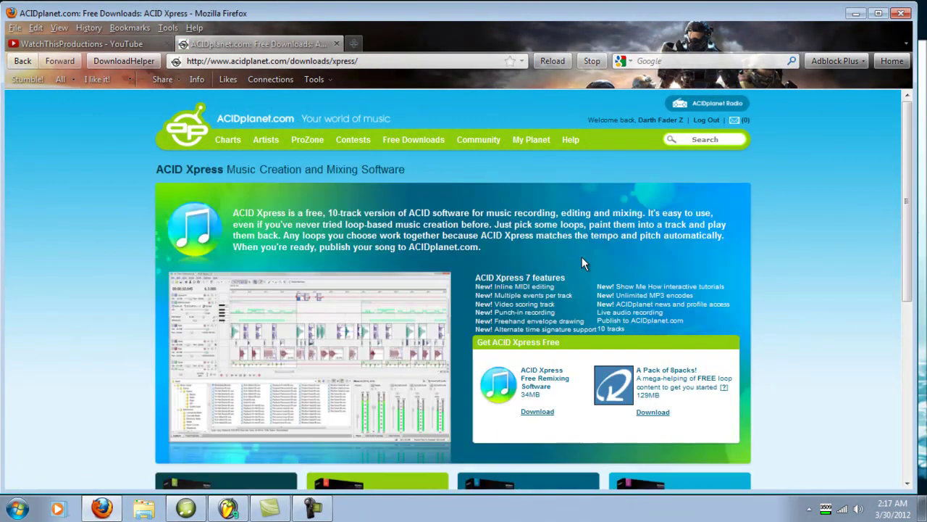
pyautogui.scroll(-2, 680, 337)
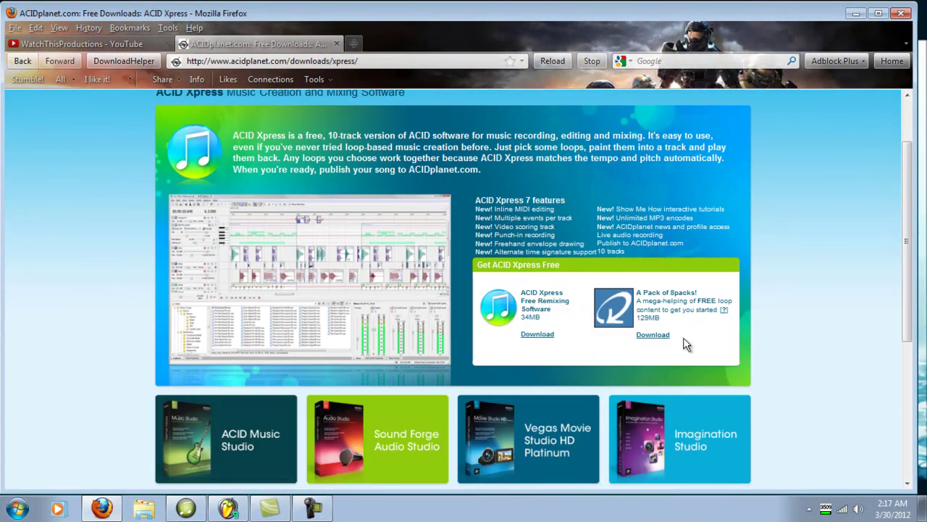
pyautogui.moveTo(670, 326); pyautogui.dragTo(638, 293)
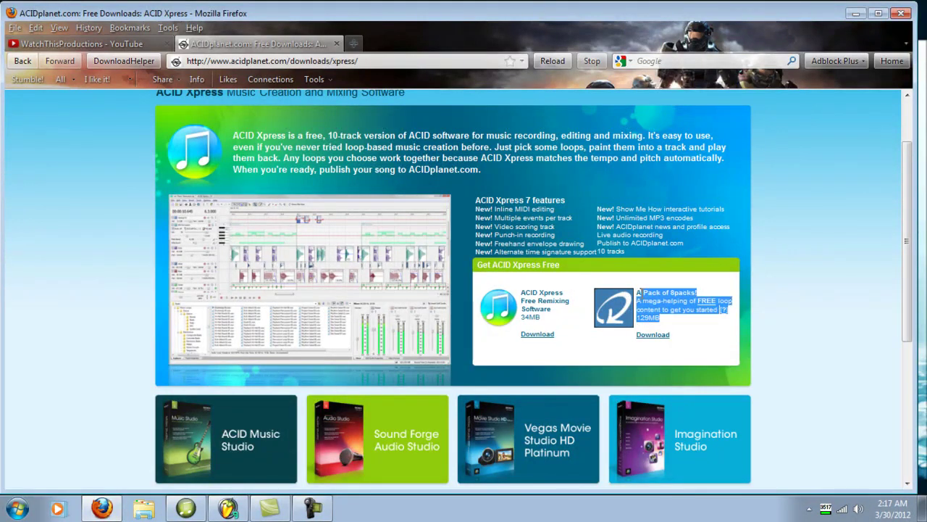
pyautogui.click(693, 325)
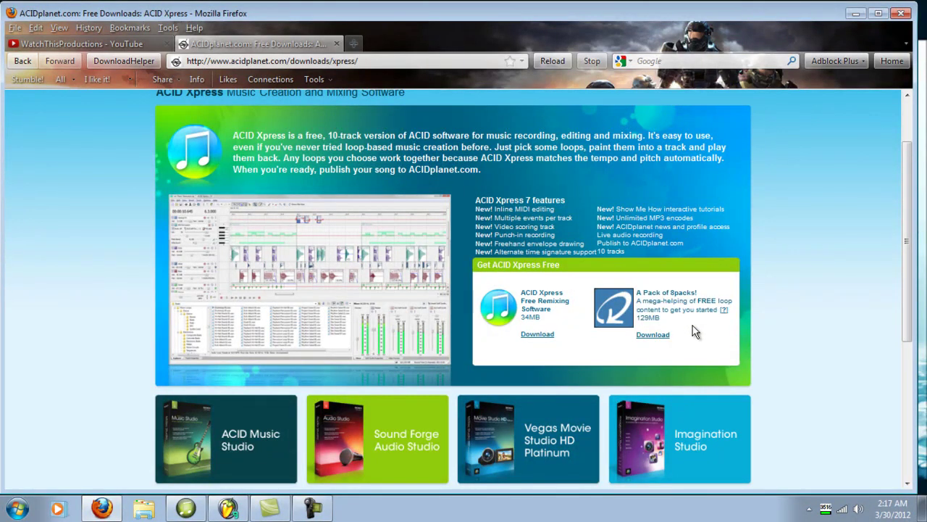
# Download A Pack of 8packs!, saving the file Best_of_2008packs.zip
pyautogui.click(656, 336)
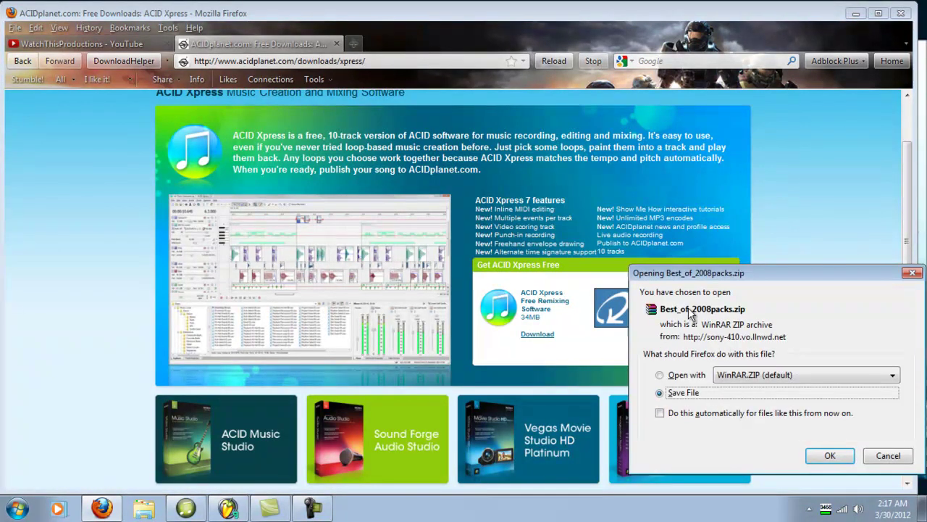
pyautogui.click(851, 460)
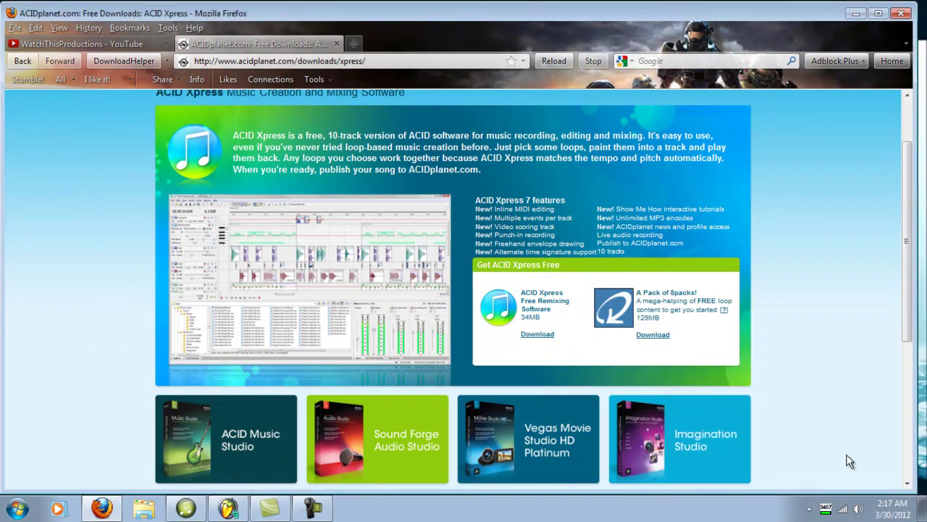
pyautogui.click(819, 330)
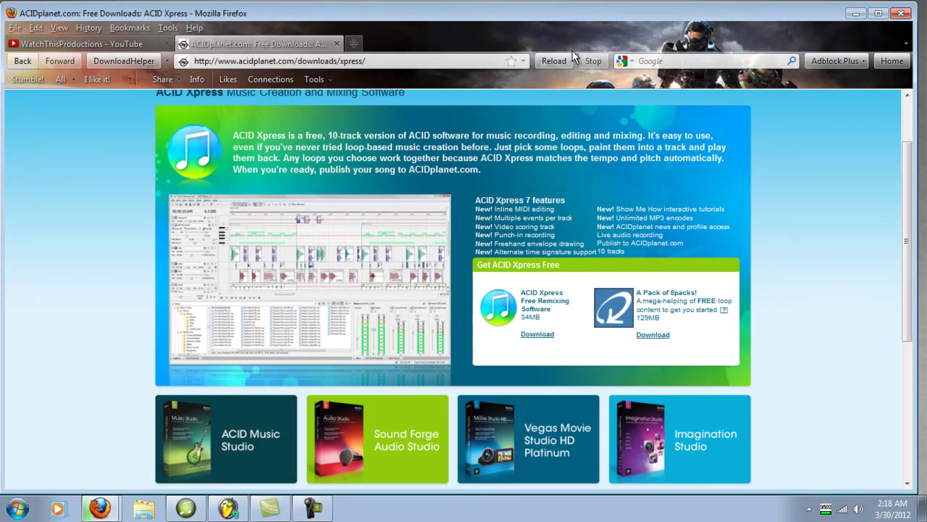
# Open the ACIDplanet community forums and look through the forum guidelines
pyautogui.scroll(2, 756, 231)
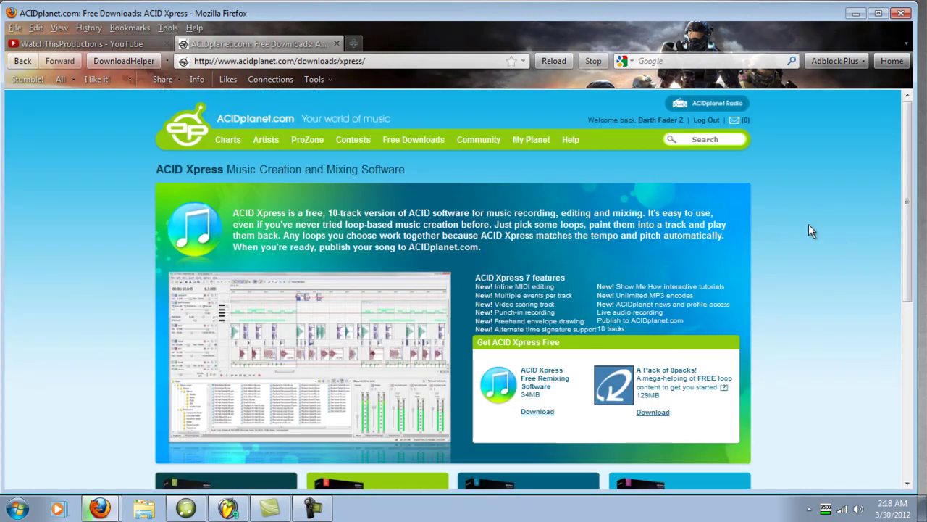
pyautogui.moveTo(472, 146)
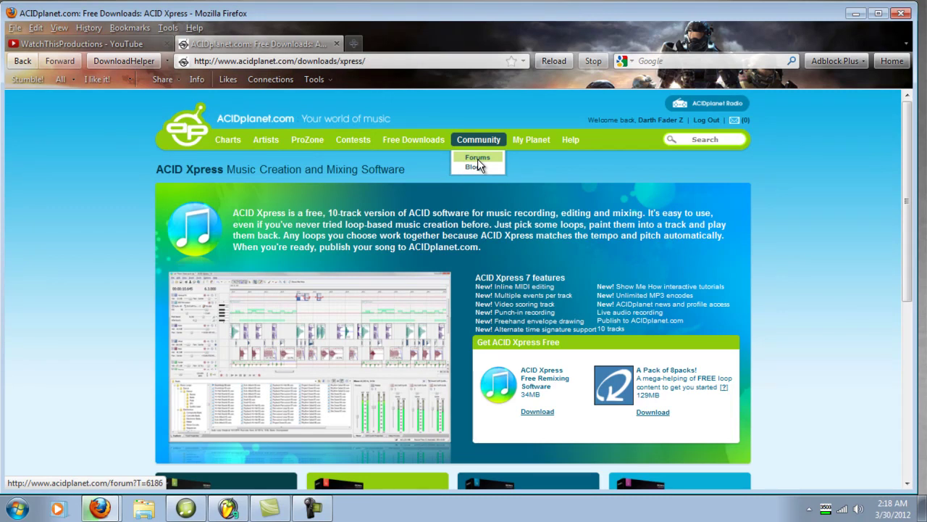
pyautogui.click(479, 156)
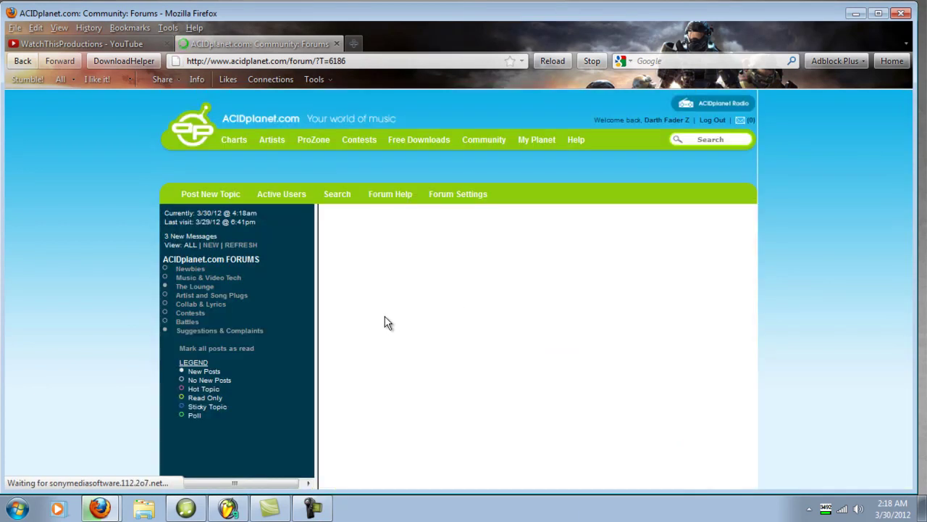
pyautogui.scroll(-2, 350, 269)
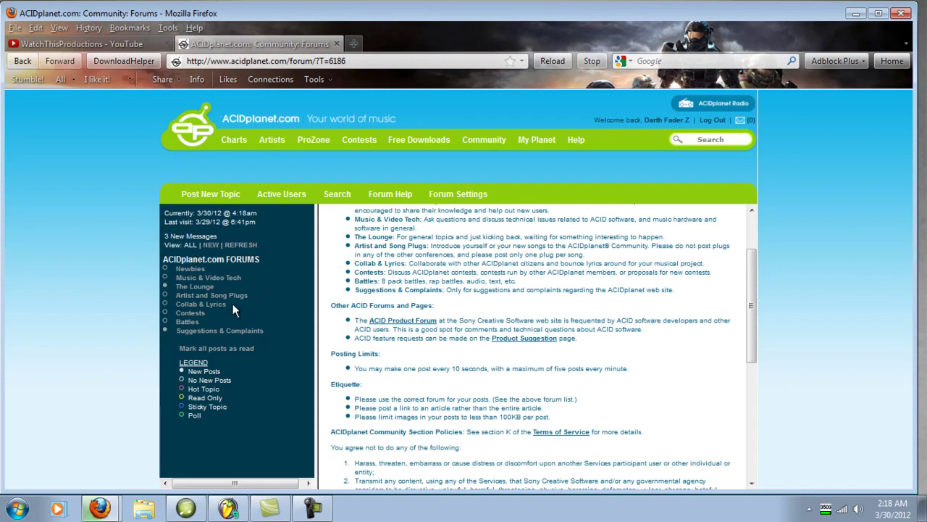
# Browse the Newbies forum topics and read the first post of the Where To Find 3000 Loops thread
pyautogui.click(190, 269)
pyautogui.scroll(-3, 250, 270)
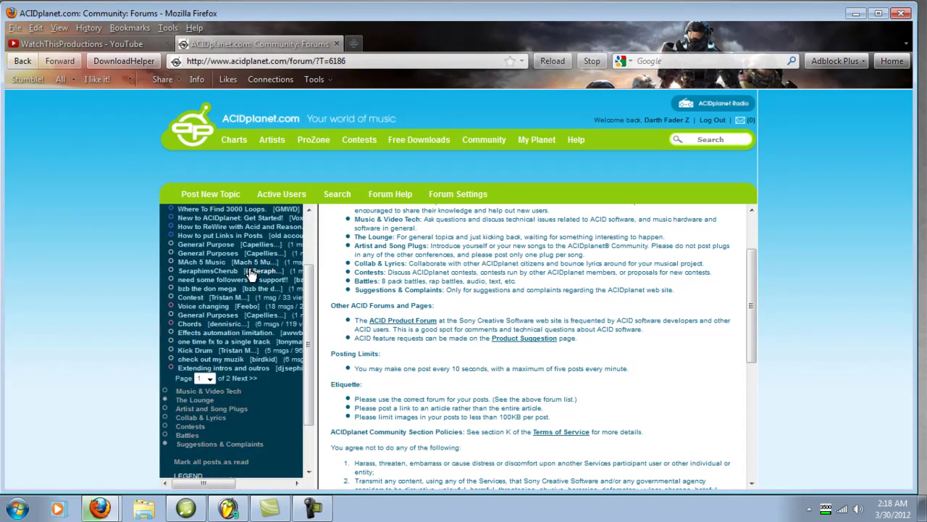
pyautogui.scroll(3, 249, 270)
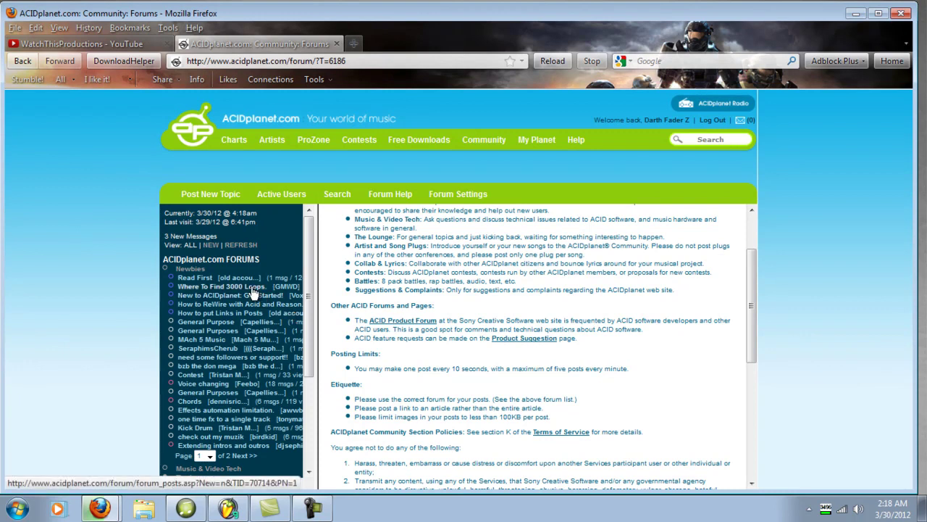
pyautogui.click(185, 288)
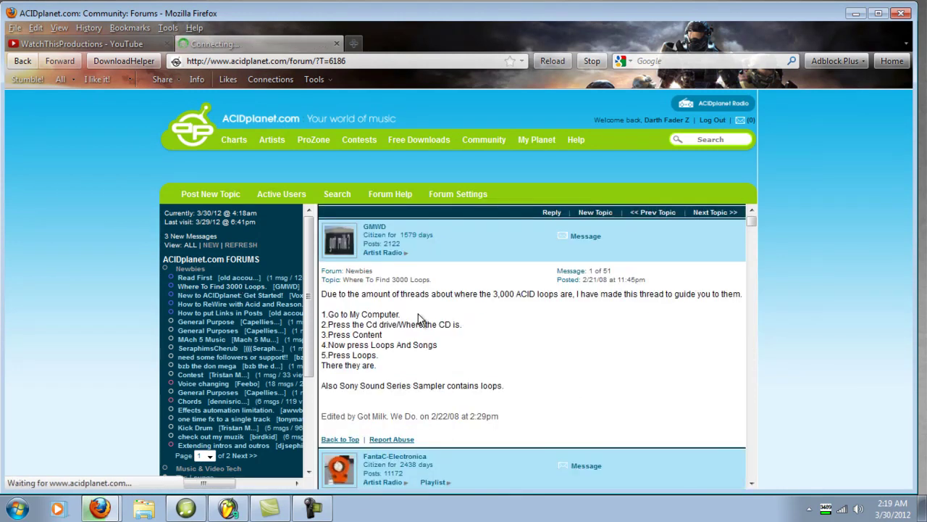
pyautogui.moveTo(370, 366); pyautogui.dragTo(322, 293)
pyautogui.click(435, 346)
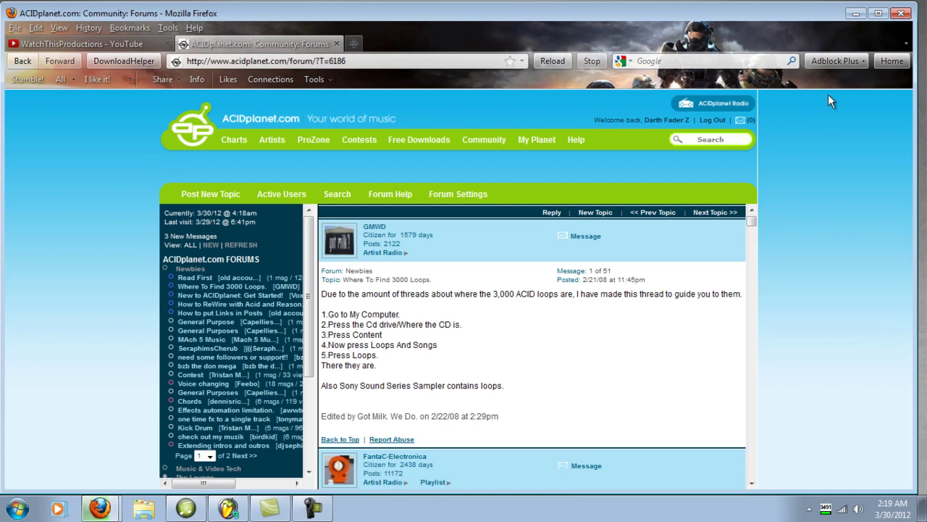
# Minimize the browser and check the Best_of_2008packs.zip download progress before minimizing the Downloads window
pyautogui.click(855, 14)
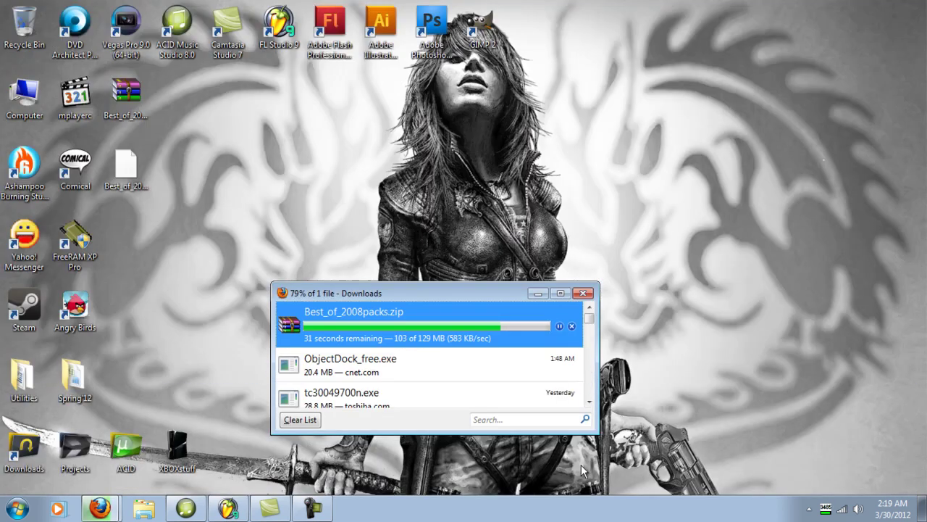
pyautogui.click(260, 511)
pyautogui.click(259, 510)
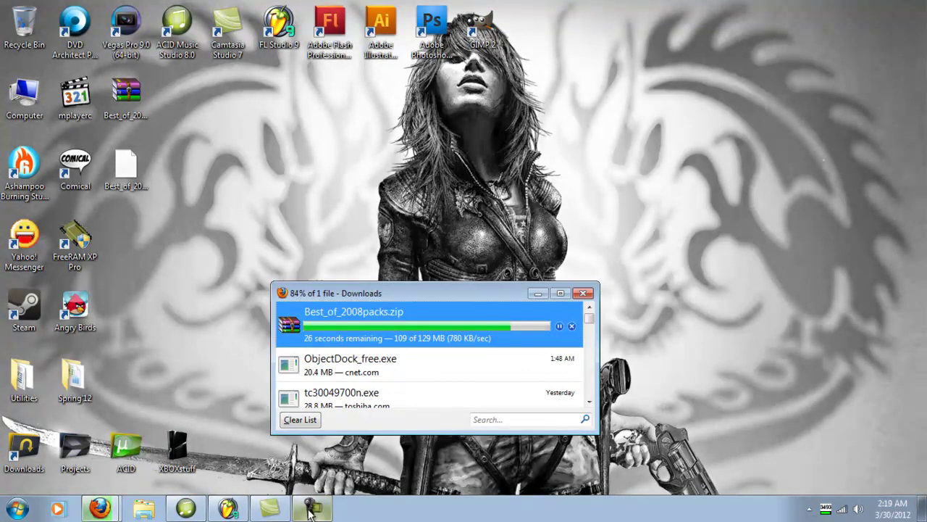
pyautogui.click(538, 292)
# Switch to the CHillDnB1.acd project in ACID Music Studio and slightly widen the Explorer pane showing the binaryopus8pack loops
pyautogui.click(226, 512)
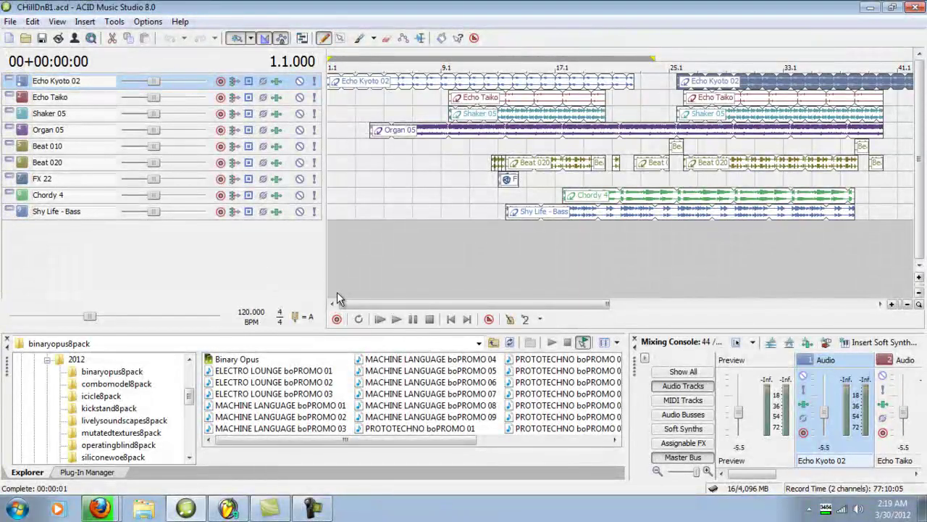
pyautogui.moveTo(632, 410)
pyautogui.mouseDown()
pyautogui.moveTo(558, 404)
pyautogui.moveTo(713, 402)
pyautogui.moveTo(635, 402)
pyautogui.mouseUp()
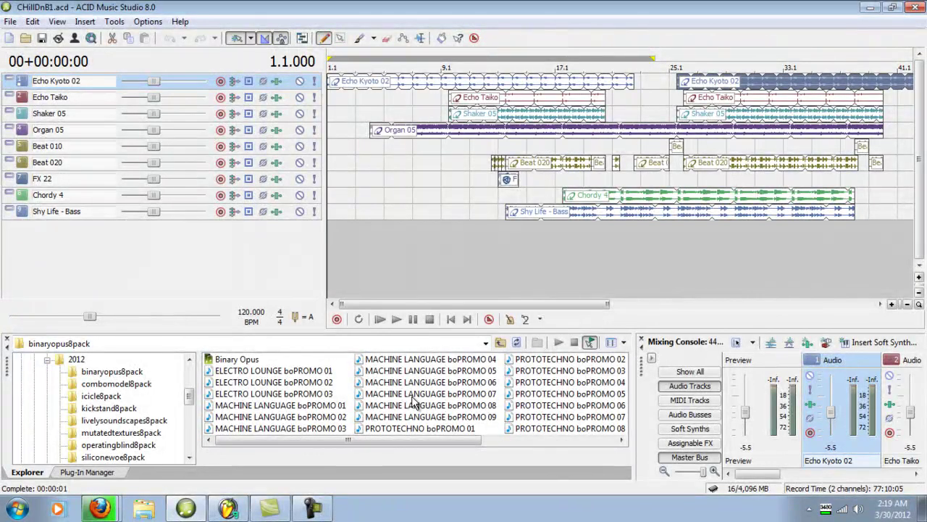
pyautogui.moveTo(471, 440); pyautogui.dragTo(652, 467)
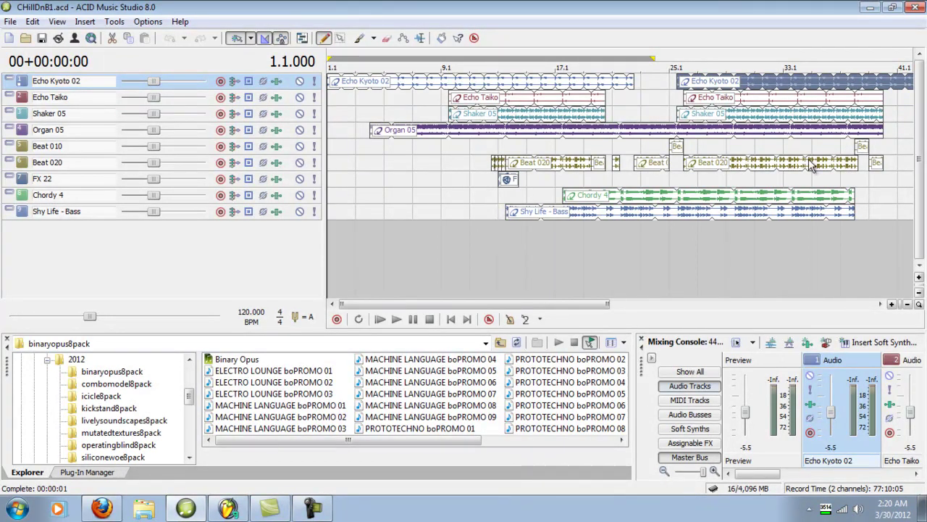
# Minimize and restore the ACID Music Studio project, and switch to FL Studio
pyautogui.click(870, 8)
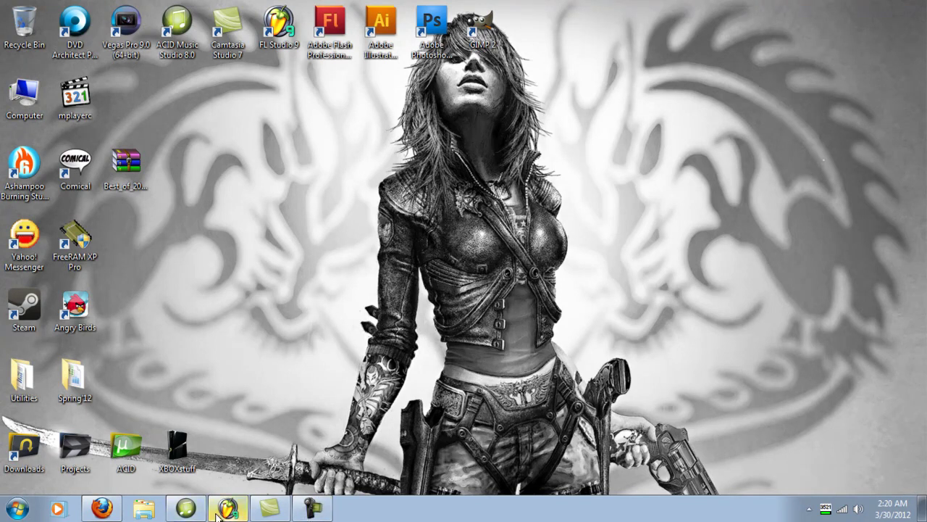
pyautogui.click(186, 508)
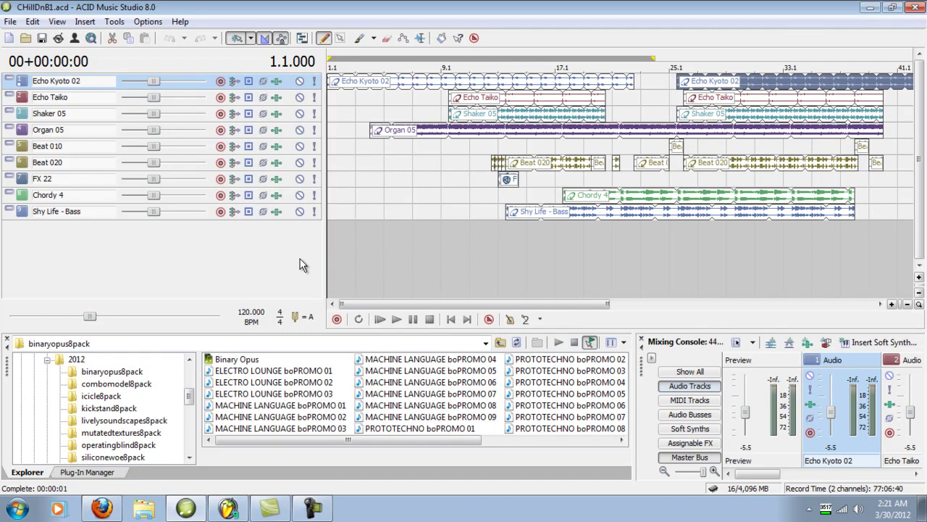
pyautogui.click(229, 509)
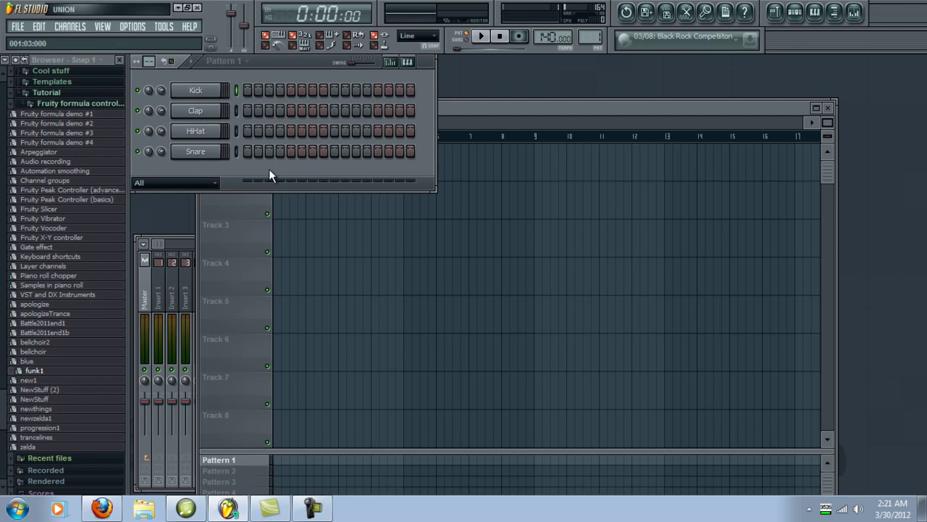
# In Pattern 5, fill the Kick channel on every fourth step and the HiHat channel on every second step
pyautogui.press('5')
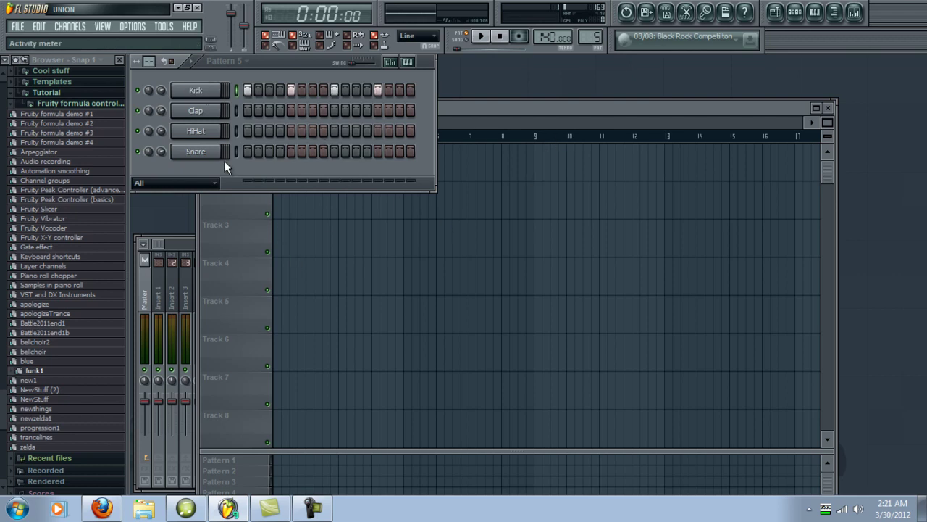
pyautogui.click(205, 132)
pyautogui.click(267, 223)
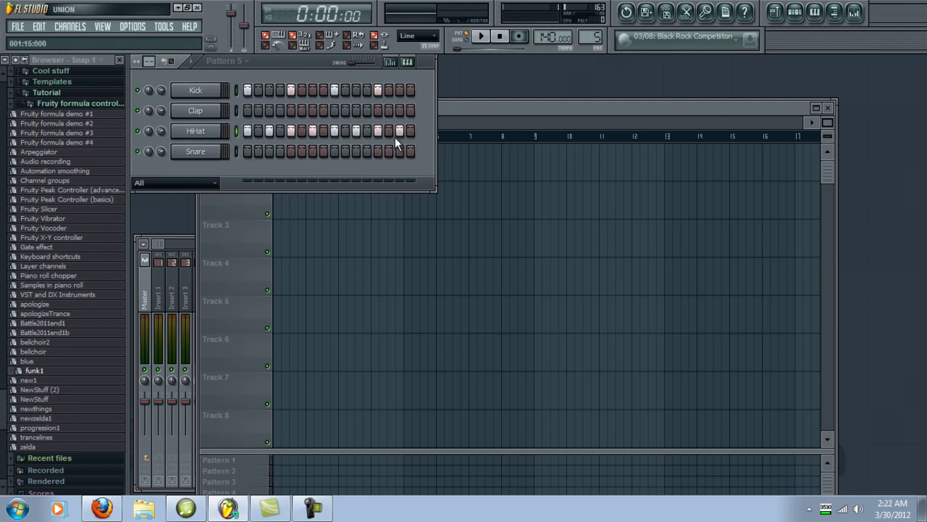
# Clear the HiHat steps, play Pattern 5, and re-enter HiHat hits on every second step plus step 16
pyautogui.click(290, 112)
pyautogui.moveTo(243, 135); pyautogui.dragTo(354, 134)
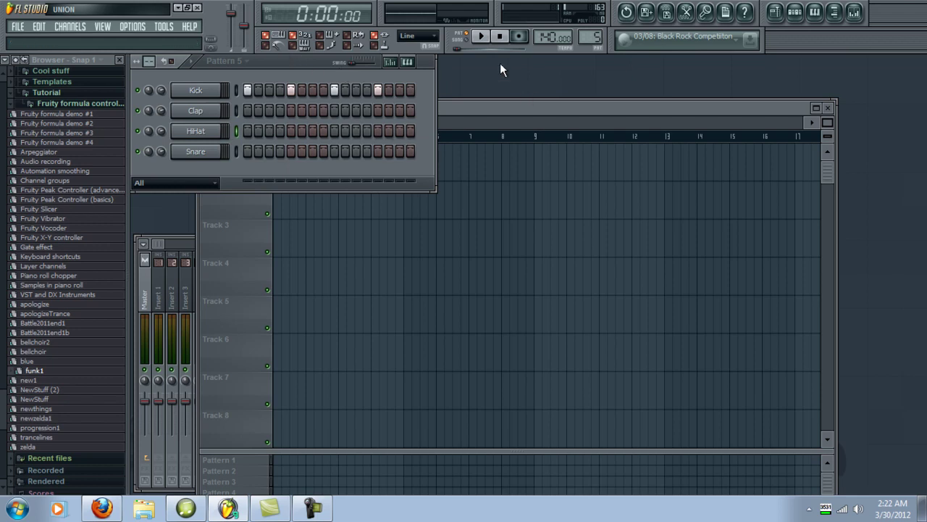
pyautogui.click(481, 36)
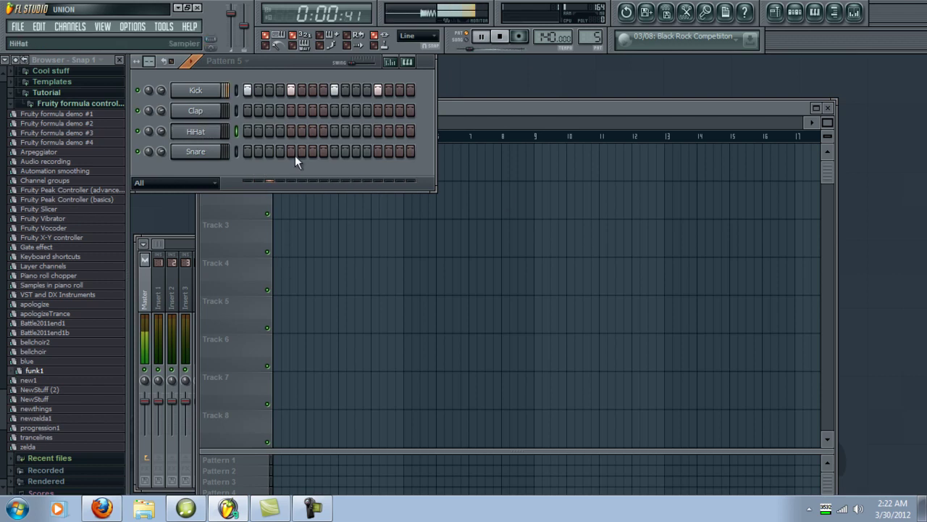
pyautogui.click(274, 230)
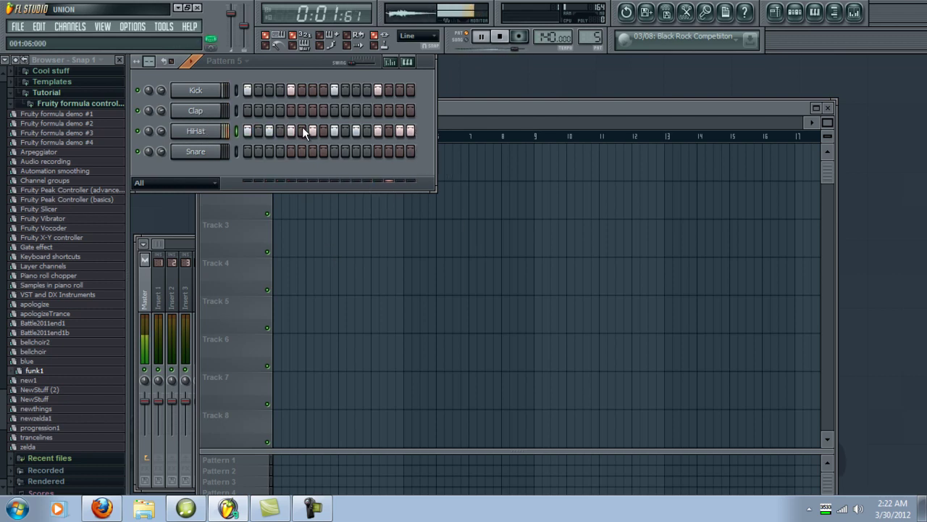
# Add a Snare hit on step 9, Clap hits on steps 5 and 13, and a Kick hit on step 15
pyautogui.click(334, 151)
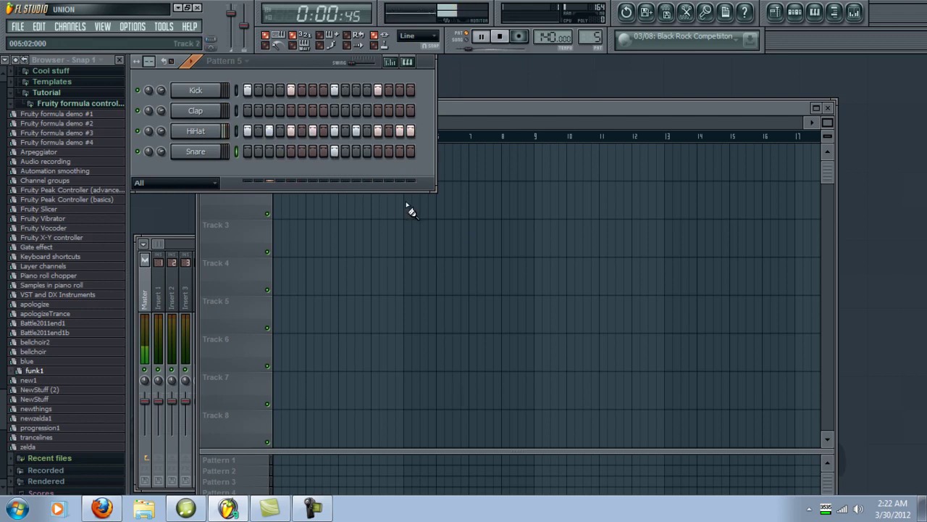
pyautogui.click(280, 110)
pyautogui.click(290, 110)
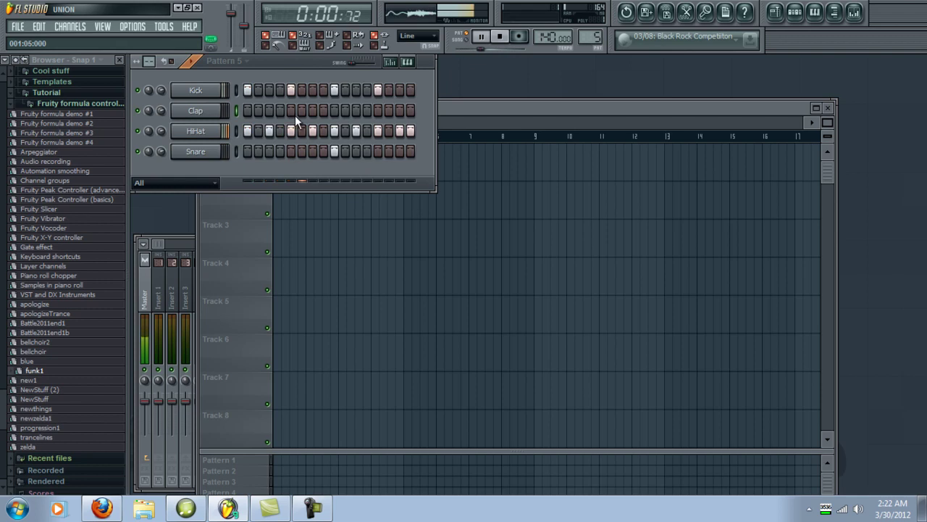
pyautogui.click(377, 111)
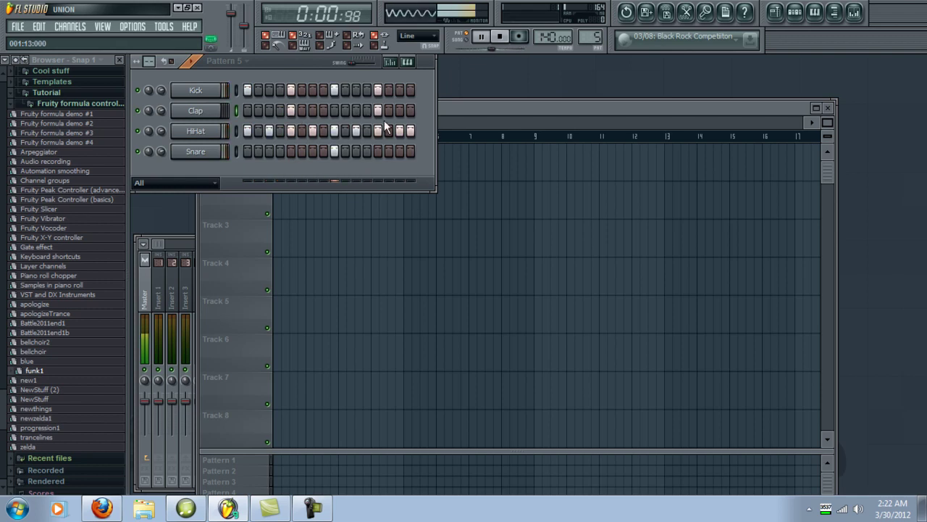
pyautogui.click(330, 129)
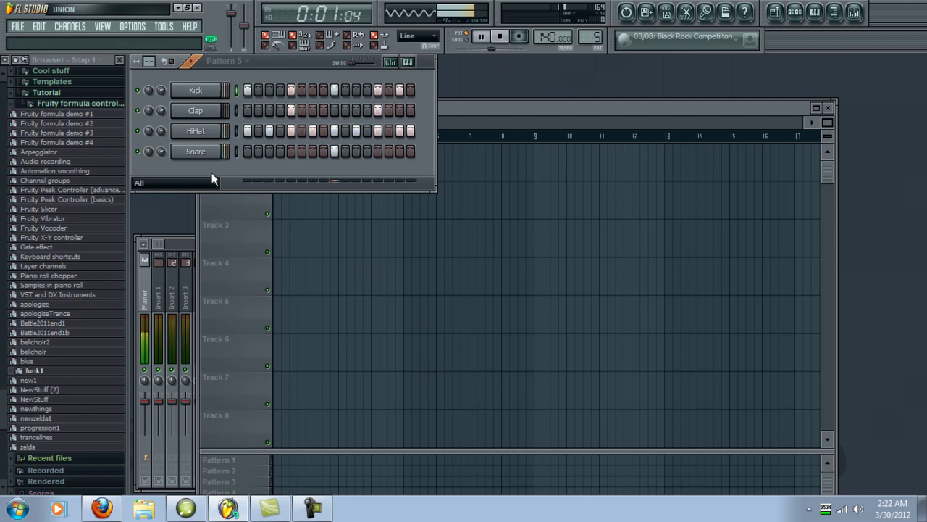
# Fill all 16 HiHat steps, accent the velocities of steps 1, 5, 9 and 13 above the rest, and stop playback
pyautogui.moveTo(405, 134); pyautogui.dragTo(260, 134)
pyautogui.click(408, 61)
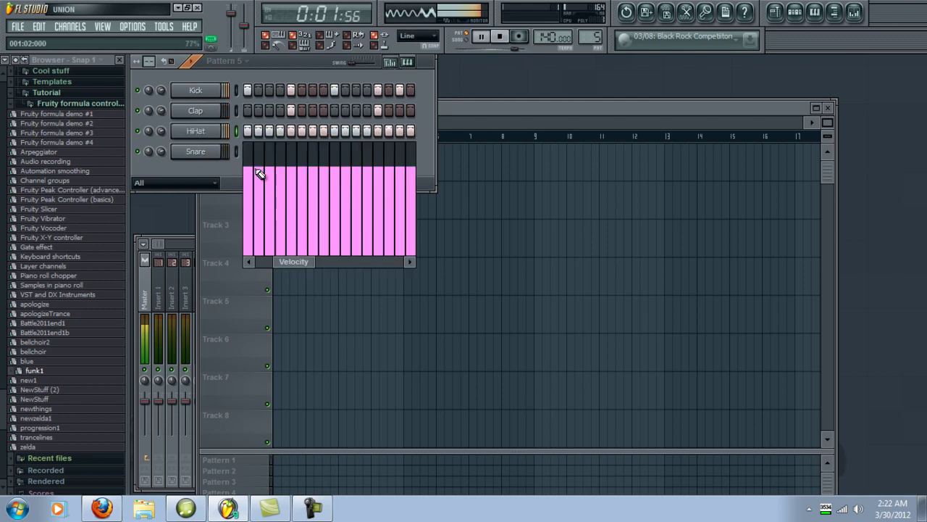
pyautogui.moveTo(416, 161)
pyautogui.mouseDown()
pyautogui.moveTo(236, 156)
pyautogui.moveTo(263, 182)
pyautogui.moveTo(399, 186)
pyautogui.moveTo(422, 209)
pyautogui.mouseUp()
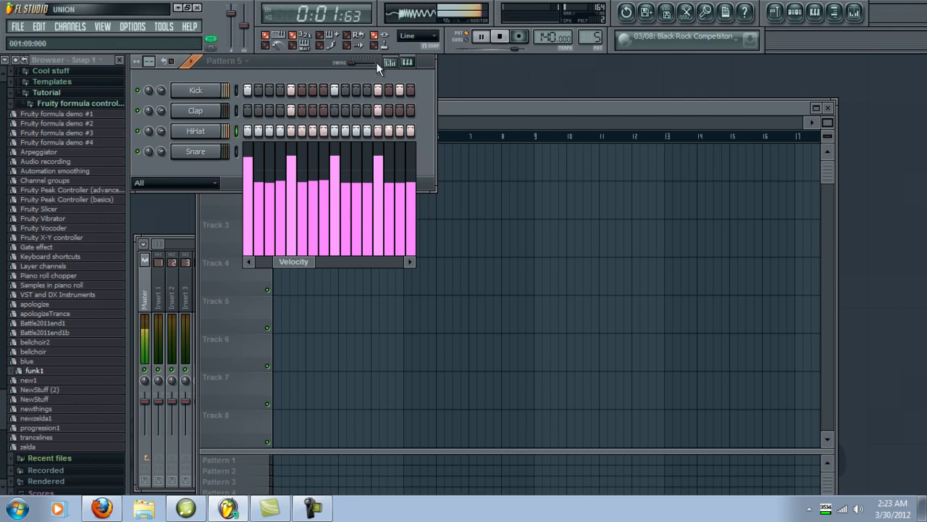
pyautogui.click(501, 38)
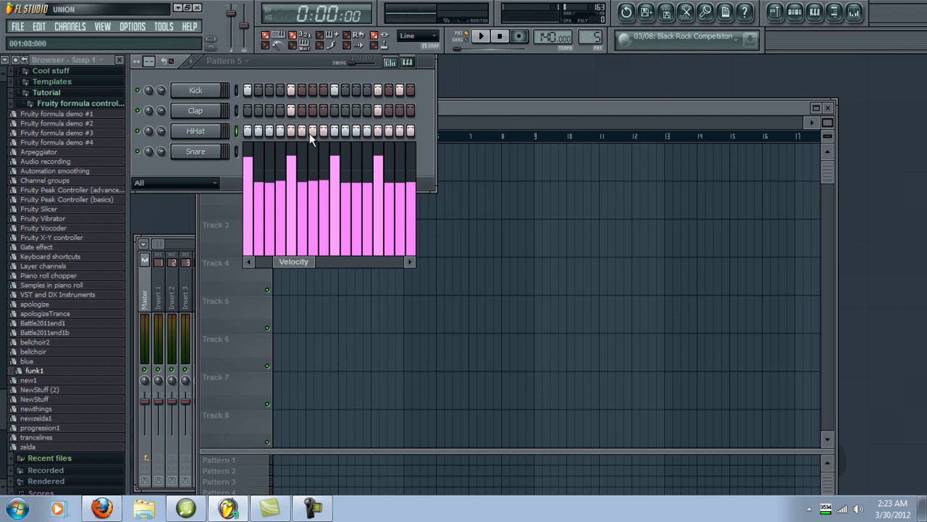
# Try to place Pattern 5 at the start of Track 1 in the Playlist and return to the step sequencer
pyautogui.click(454, 104)
pyautogui.click(285, 166)
pyautogui.moveTo(287, 169)
pyautogui.mouseDown()
pyautogui.moveTo(601, 166)
pyautogui.moveTo(360, 172)
pyautogui.moveTo(574, 166)
pyautogui.moveTo(265, 156)
pyautogui.moveTo(500, 169)
pyautogui.moveTo(299, 174)
pyautogui.mouseUp()
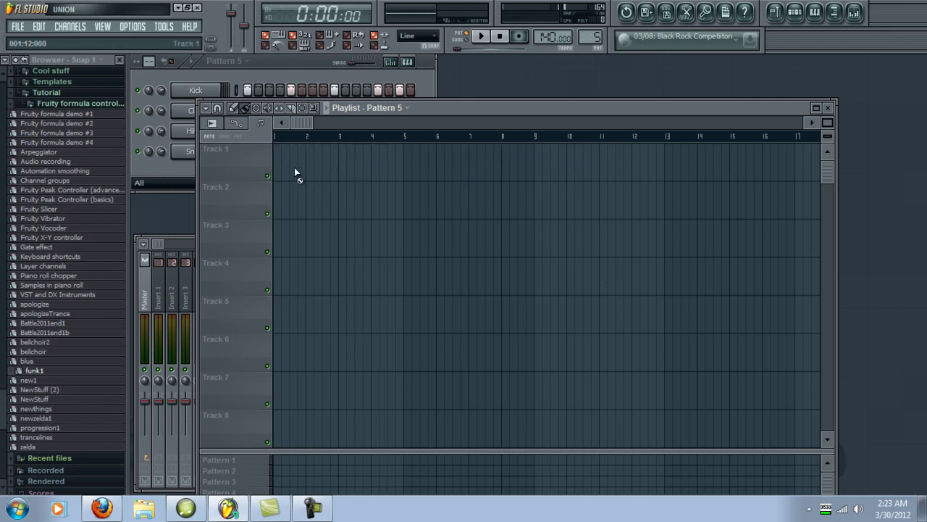
pyautogui.click(284, 69)
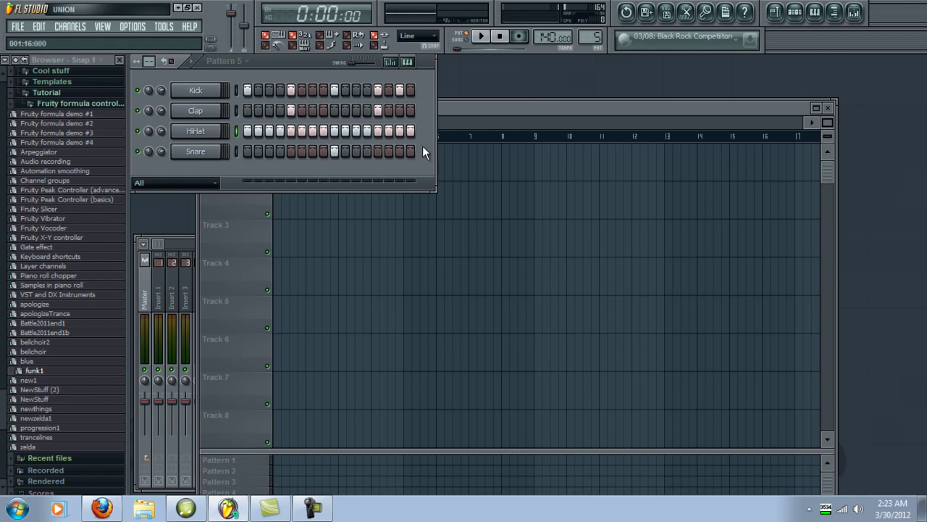
# Add a 3xOsc channel above the Kick channel and close its channel settings
pyautogui.click(235, 91)
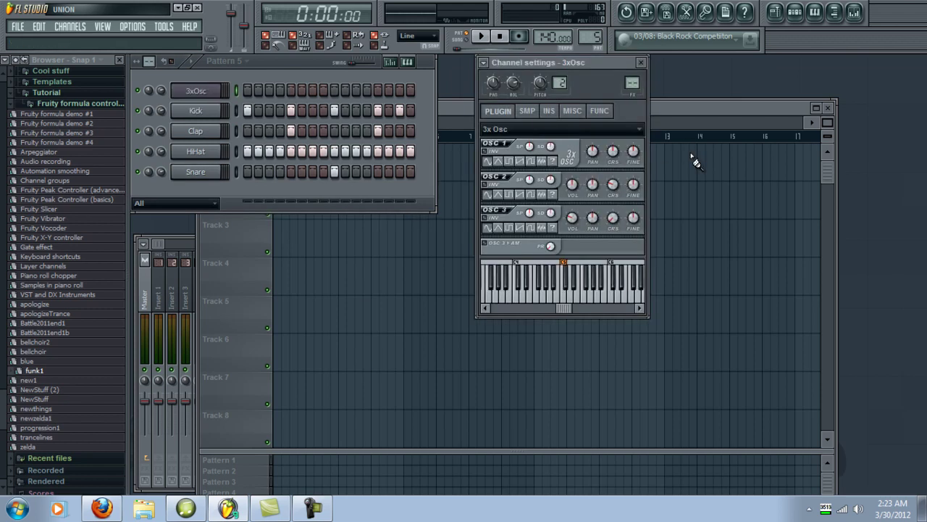
pyautogui.click(640, 62)
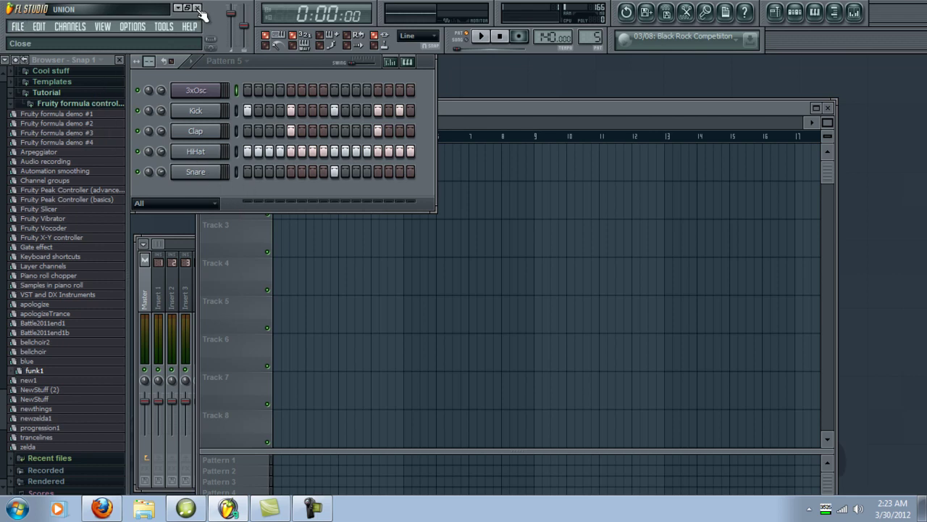
# Minimize FL Studio to return to ACID Music Studio, and preview the MACHINE LANGUAGE boPROMO 03 loop before stopping it
pyautogui.click(178, 8)
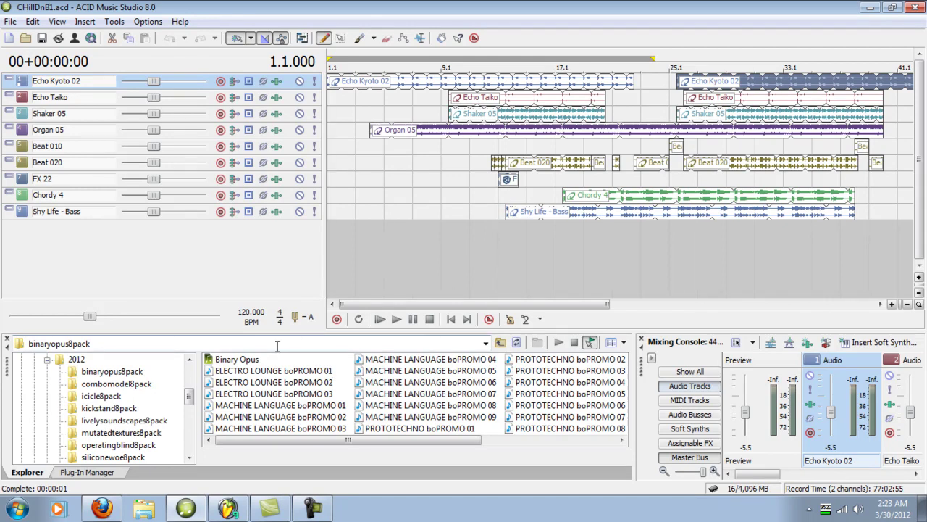
pyautogui.click(289, 429)
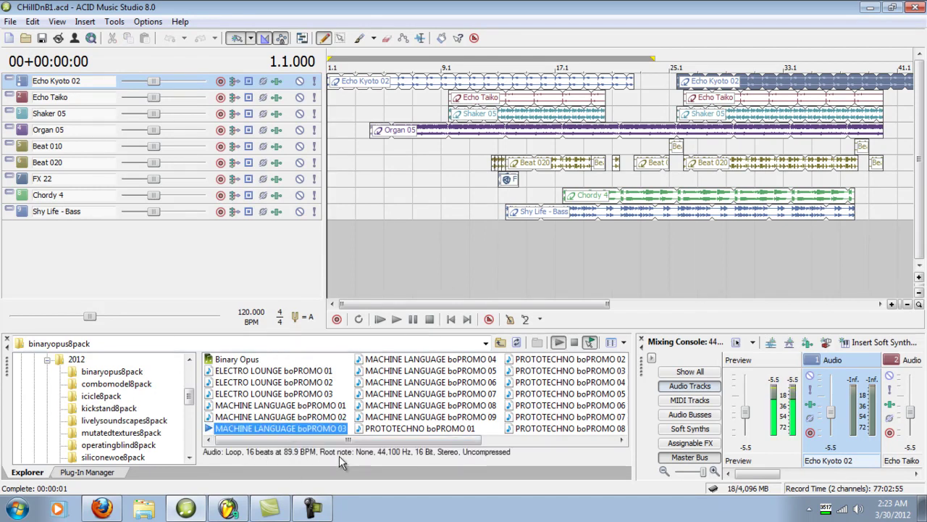
pyautogui.click(588, 342)
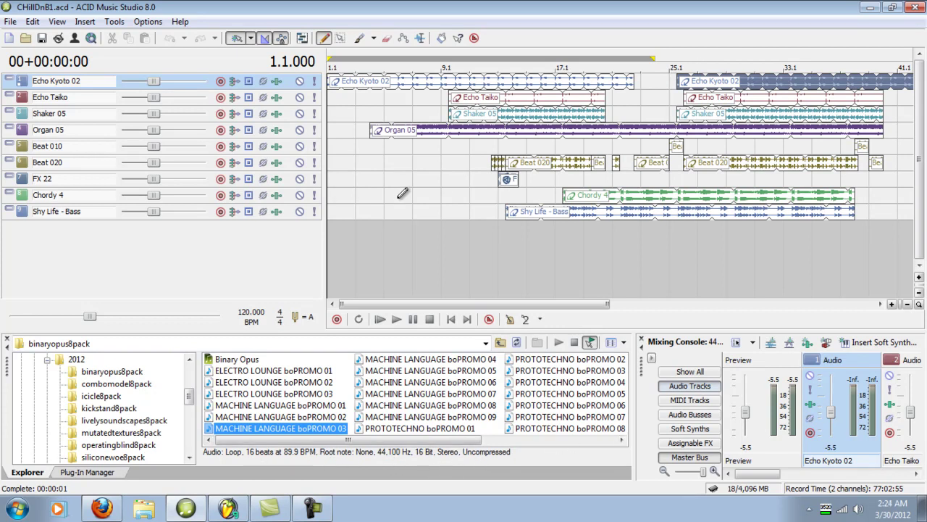
pyautogui.click(332, 512)
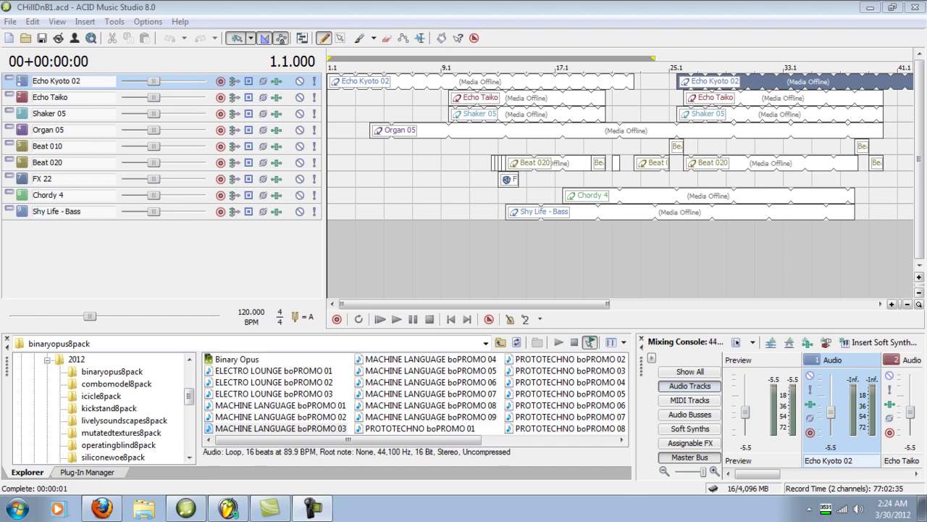
pyautogui.click(313, 510)
pyautogui.click(315, 511)
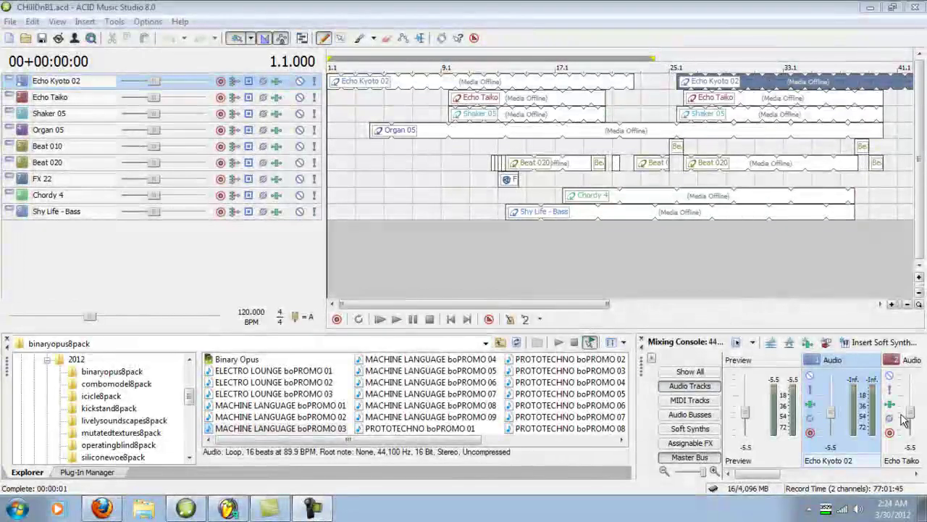